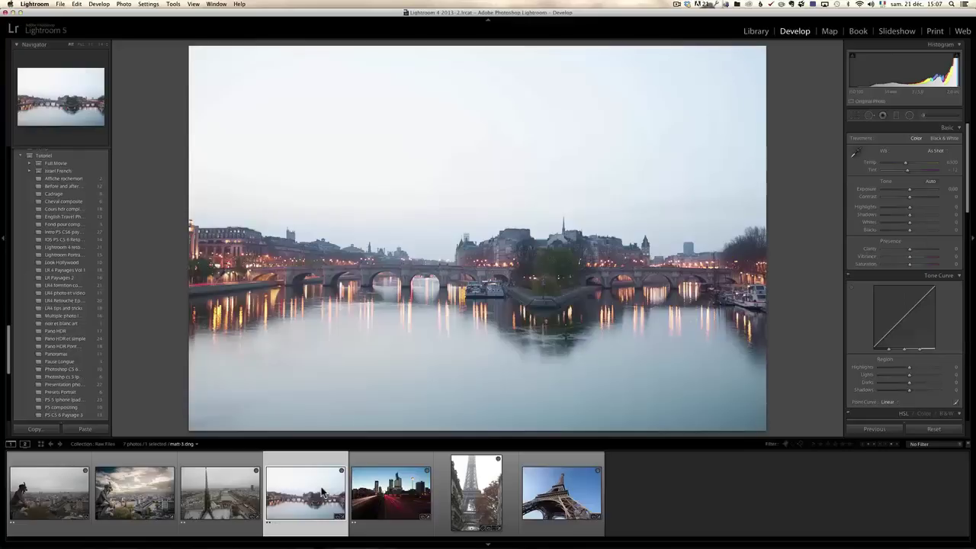
Cycle through the photo's info overlay to examine its file data and exposure settings, and hide it.
{"action": "key", "text": "i"}
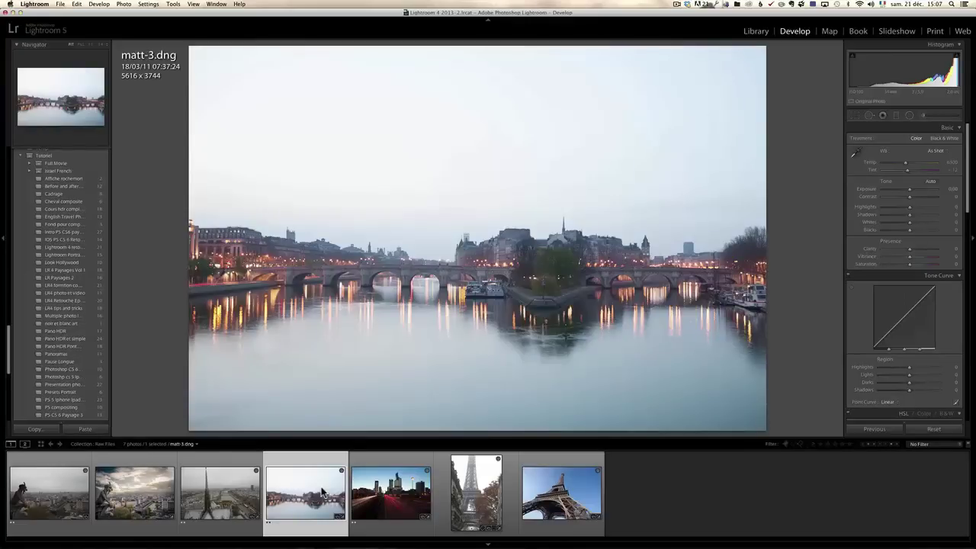
{"action": "key", "text": "i"}
{"action": "key", "text": "i"}
{"action": "key", "text": "i"}
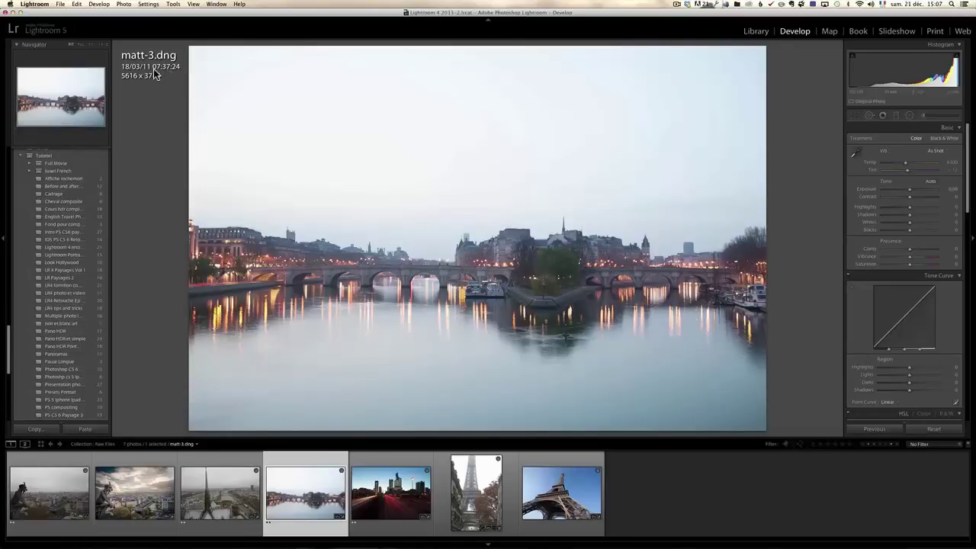
{"action": "key", "text": "i"}
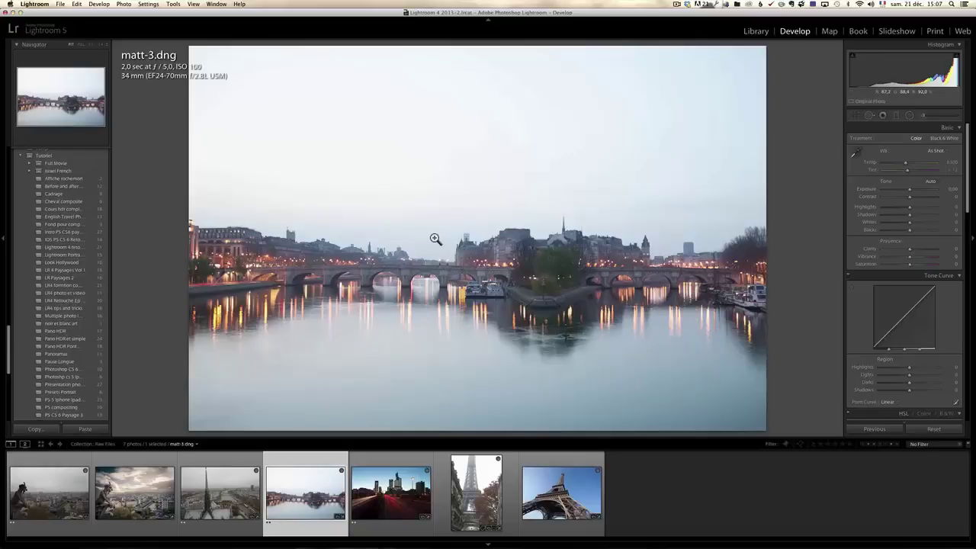
{"action": "key", "text": "i"}
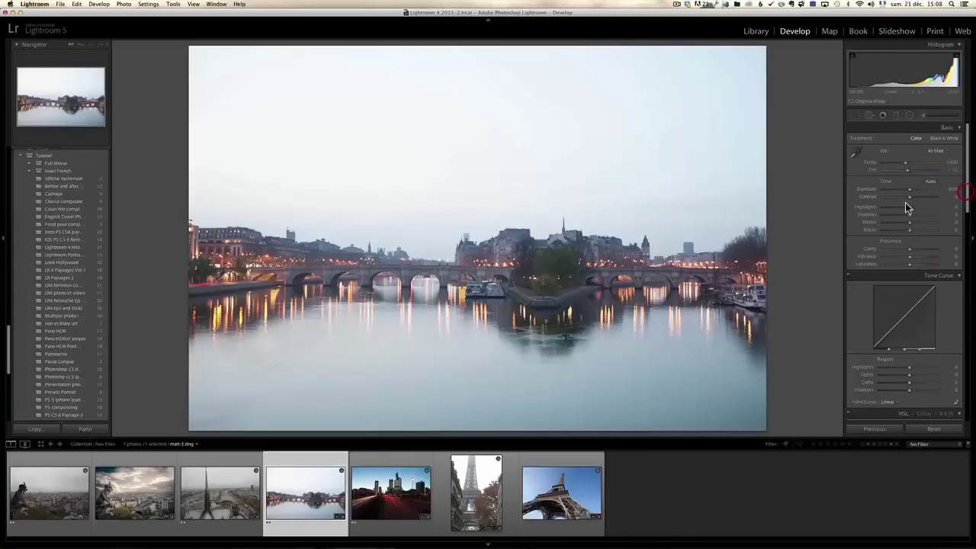
Adjust the river photo's tones to Highlights -10, Shadows +82 and Blacks -68.
{"action": "left_click_drag", "start_coordinate": [909, 213], "coordinate": [928, 218]}
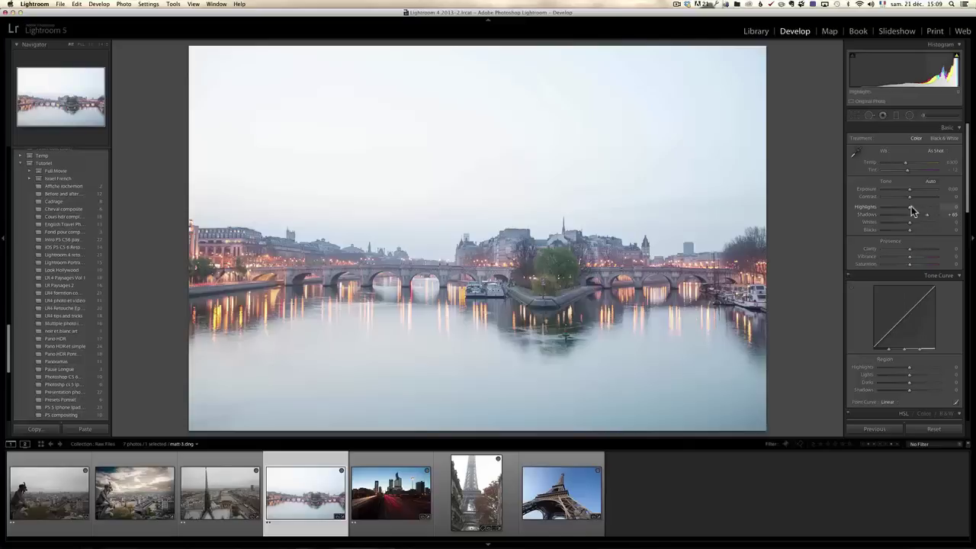
{"action": "left_click_drag", "start_coordinate": [909, 206], "coordinate": [892, 235]}
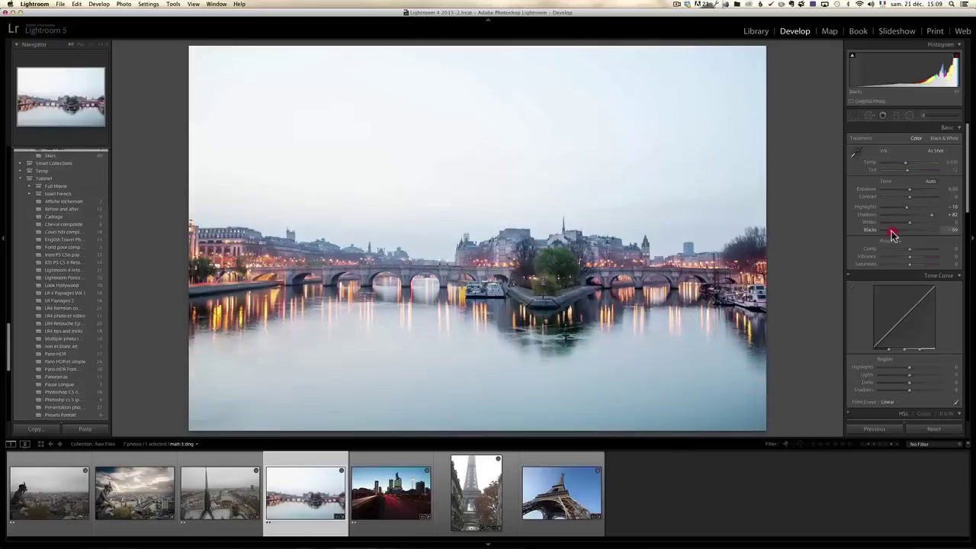
{"action": "left_click", "coordinate": [891, 231]}
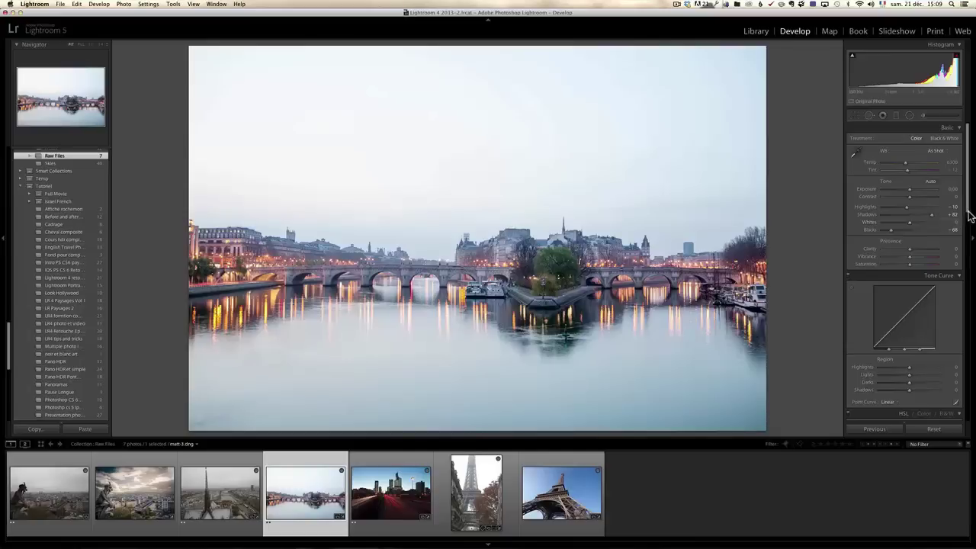
Set luminance noise reduction to 15 and sharpen the photo with Amount 85 and Masking 34.
{"action": "left_click_drag", "start_coordinate": [968, 206], "coordinate": [968, 274]}
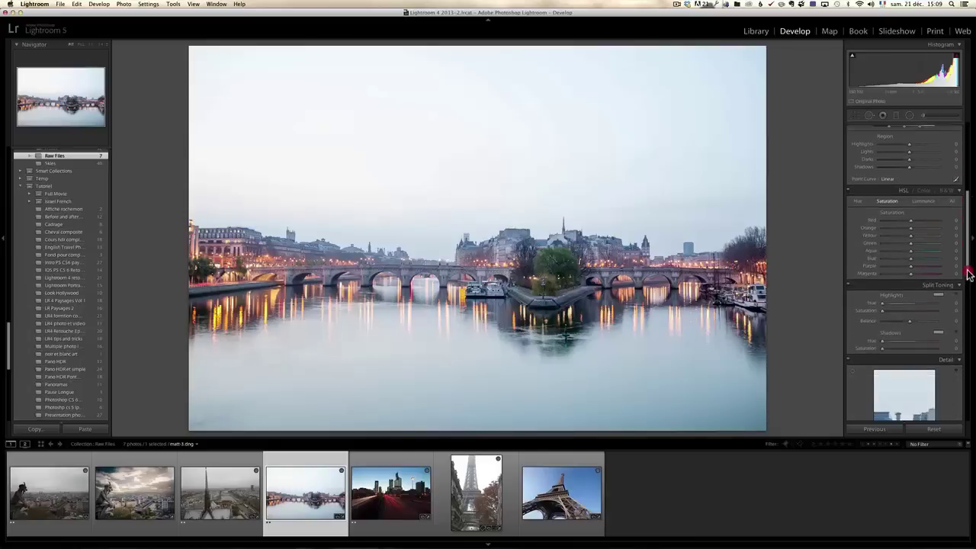
{"action": "left_click", "coordinate": [559, 177]}
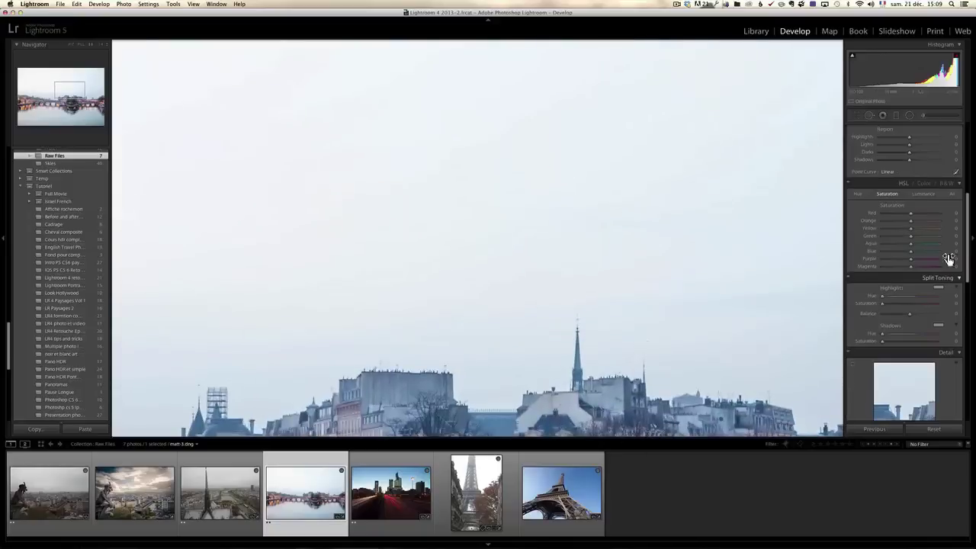
{"action": "left_click_drag", "start_coordinate": [968, 244], "coordinate": [968, 289]}
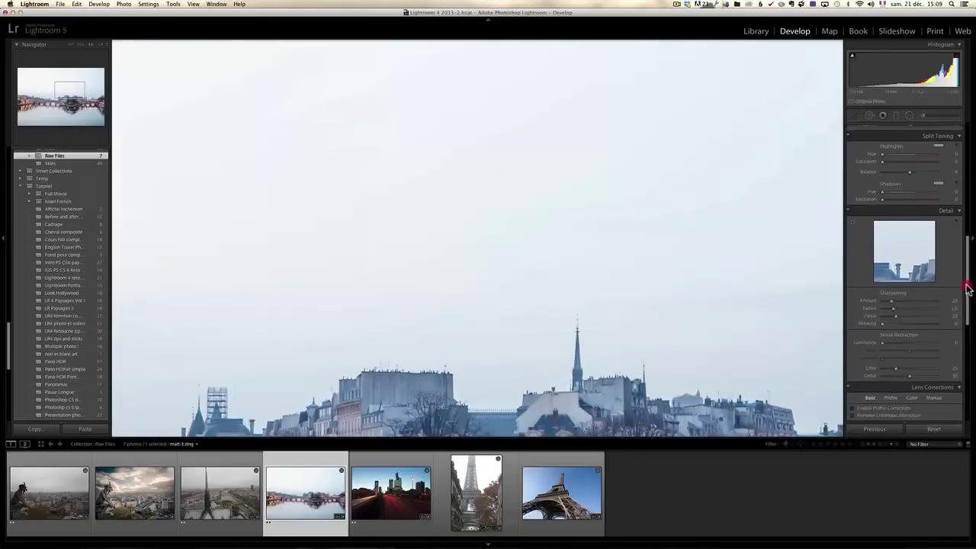
{"action": "left_click_drag", "start_coordinate": [881, 342], "coordinate": [892, 345]}
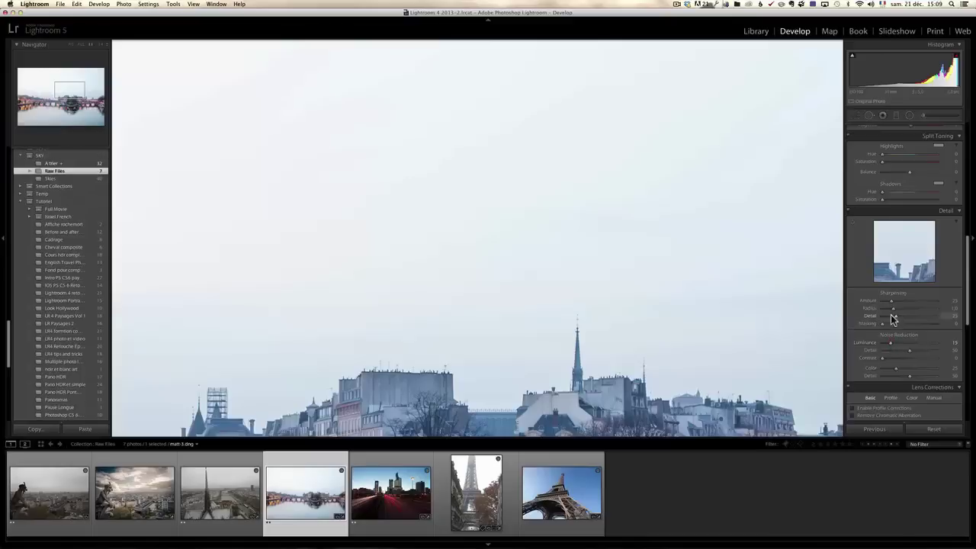
{"action": "left_click_drag", "start_coordinate": [894, 303], "coordinate": [915, 303]}
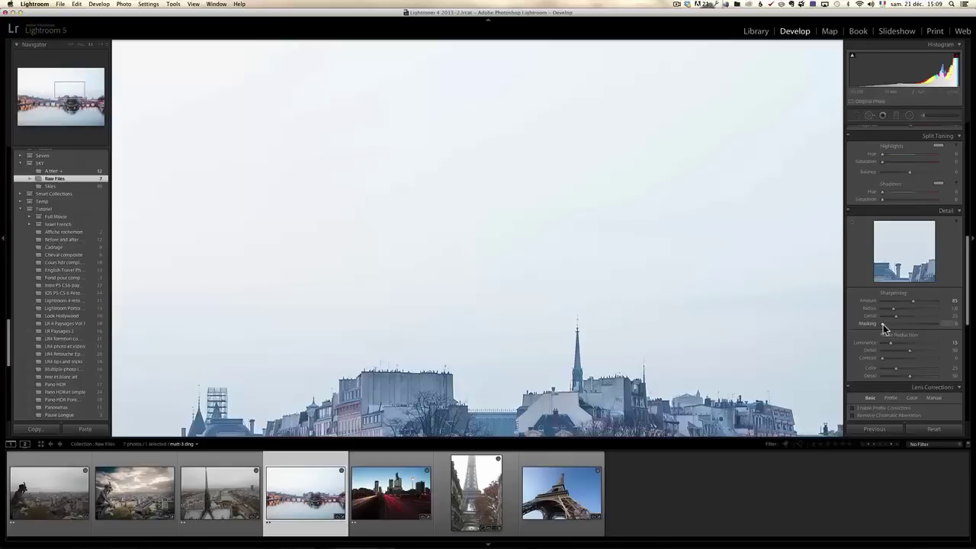
{"action": "left_click_drag", "start_coordinate": [883, 323], "coordinate": [901, 324]}
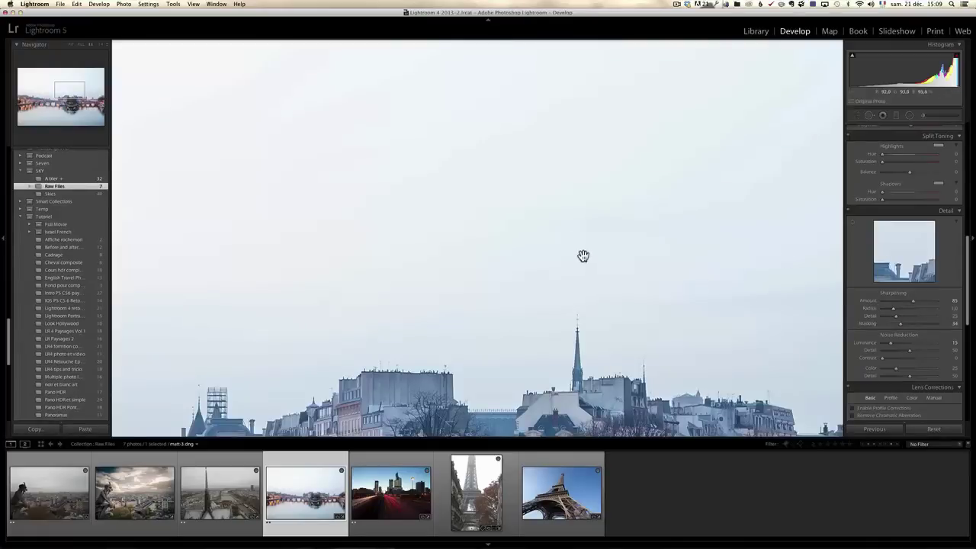
Check the sharpened buildings up close and apply the Auto Upright lens correction to the whole photo.
{"action": "left_click", "coordinate": [593, 330]}
{"action": "left_click", "coordinate": [564, 322]}
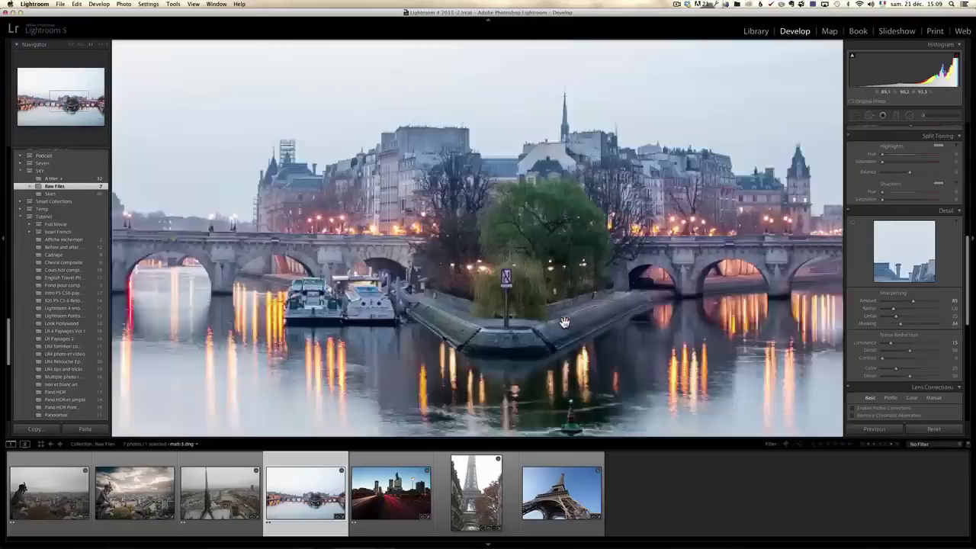
{"action": "left_click", "coordinate": [564, 322]}
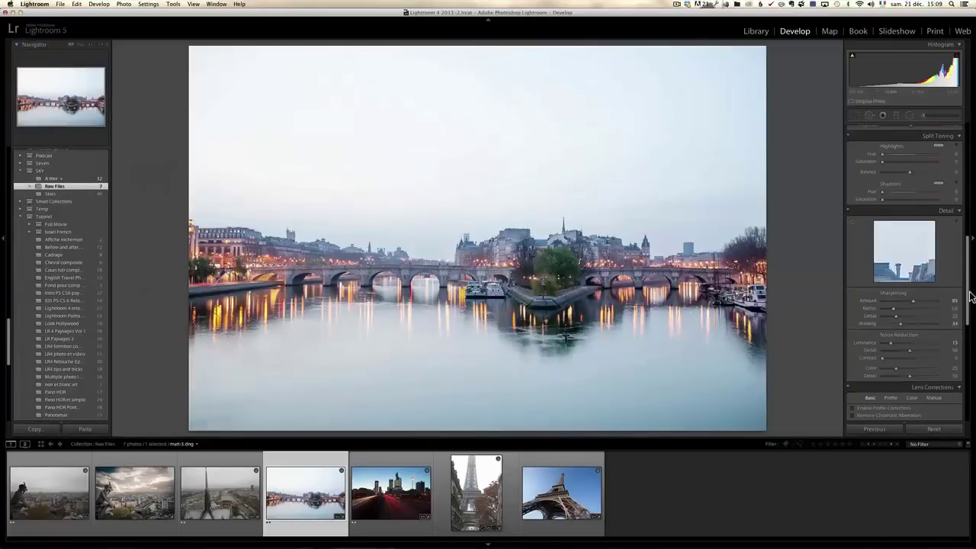
{"action": "left_click_drag", "start_coordinate": [970, 297], "coordinate": [973, 334]}
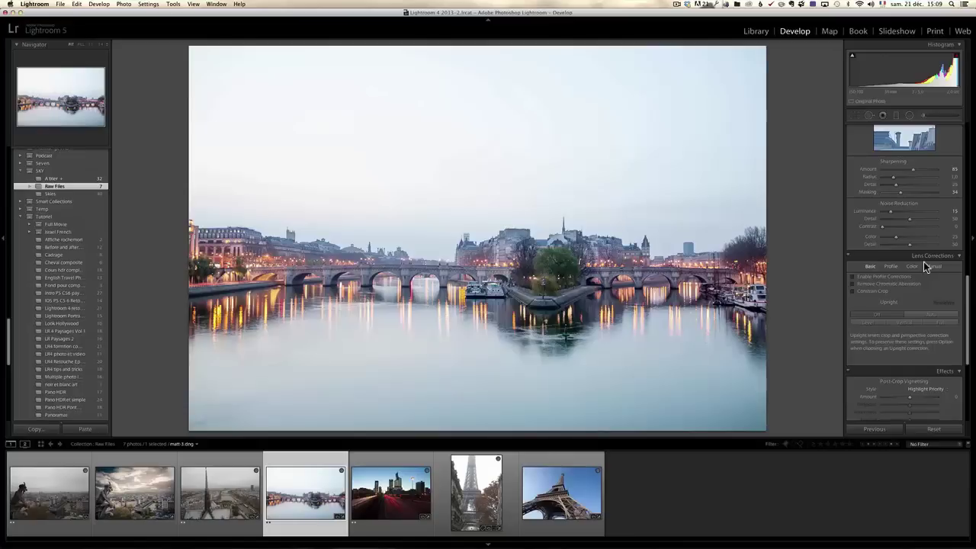
{"action": "left_click", "coordinate": [932, 314]}
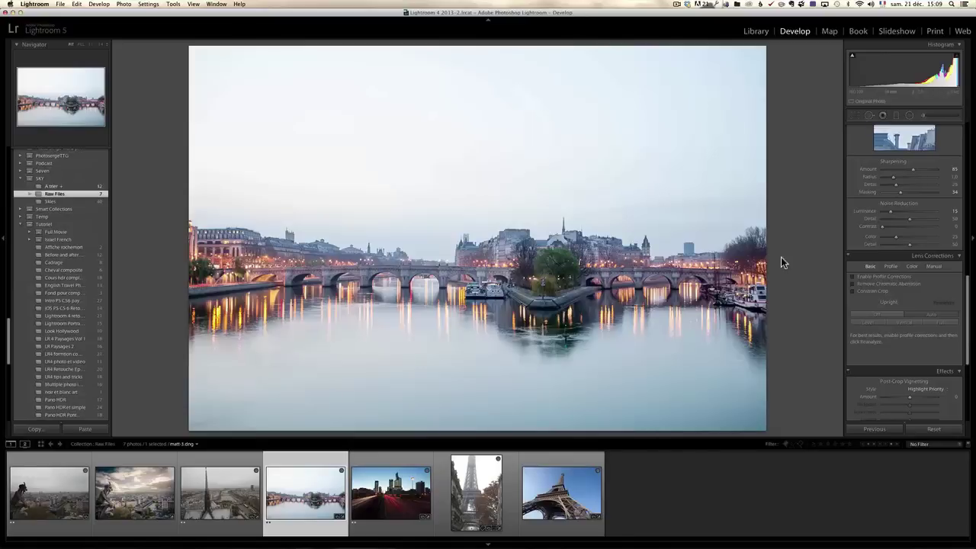
Warm the white balance by sampling a neutral point in the sky, and set Blacks to -64.
{"action": "left_click_drag", "start_coordinate": [968, 279], "coordinate": [951, 125]}
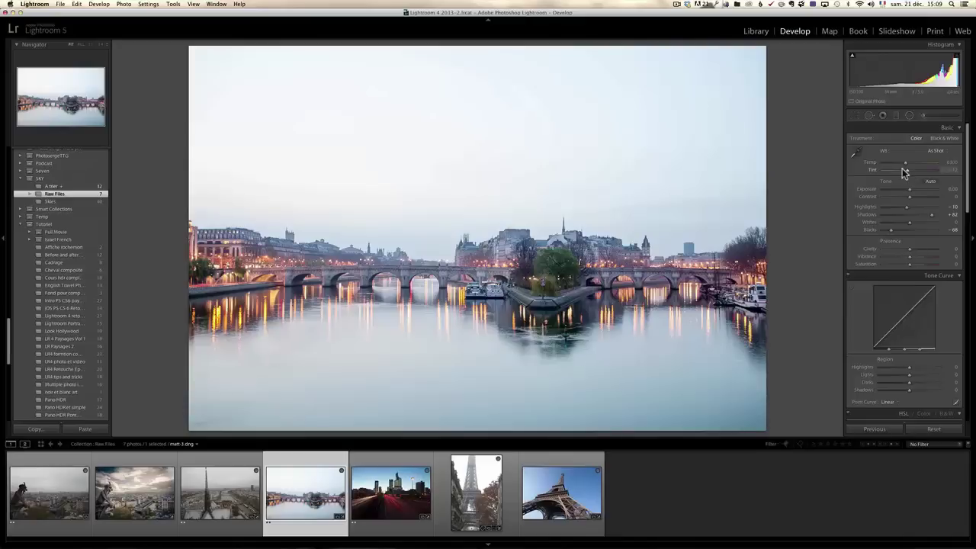
{"action": "left_click_drag", "start_coordinate": [906, 163], "coordinate": [910, 170]}
{"action": "left_click", "coordinate": [854, 151]}
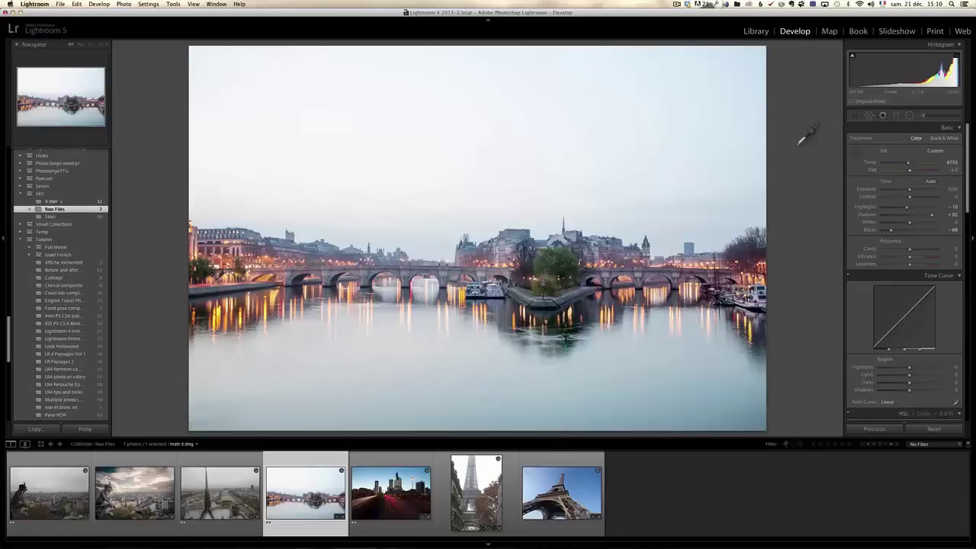
{"action": "left_click", "coordinate": [629, 157]}
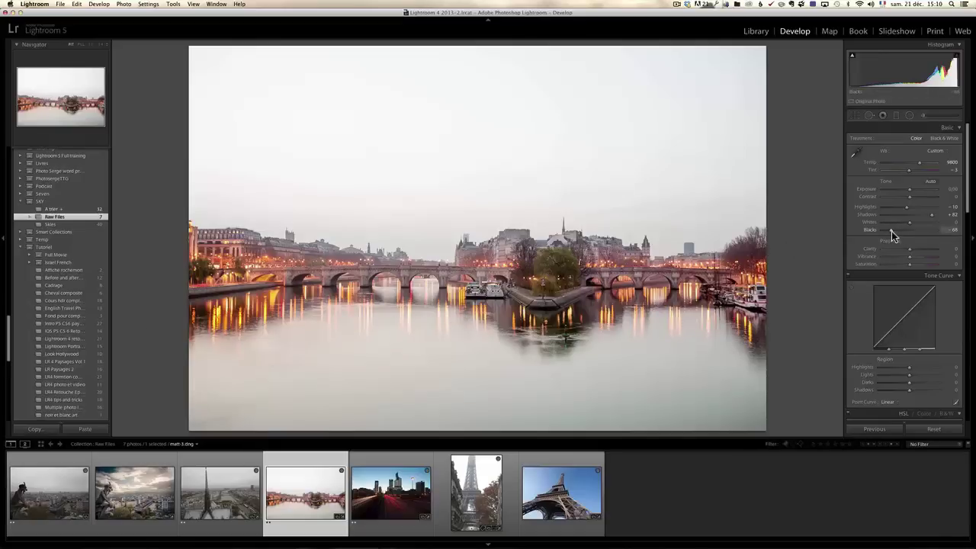
{"action": "left_click_drag", "start_coordinate": [891, 231], "coordinate": [893, 231]}
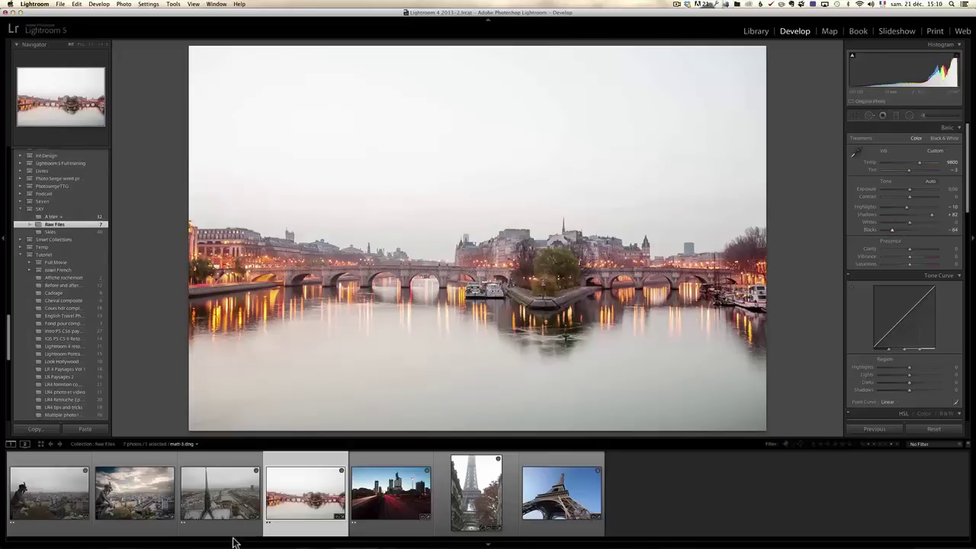
Open the edited river photo matt-3.dng in Photoshop CC for editing.
{"action": "right_click", "coordinate": [292, 488]}
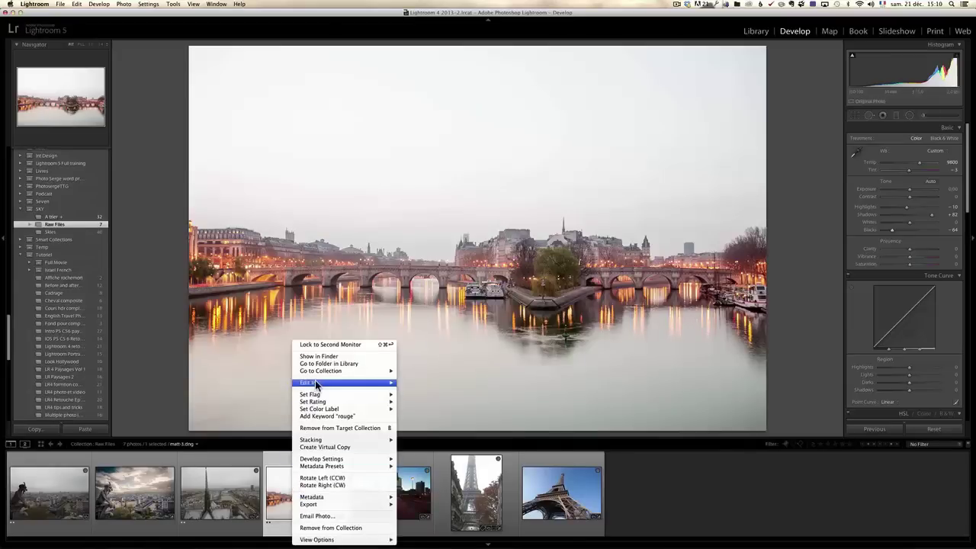
{"action": "mouse_move", "coordinate": [361, 384]}
{"action": "left_click", "coordinate": [433, 382]}
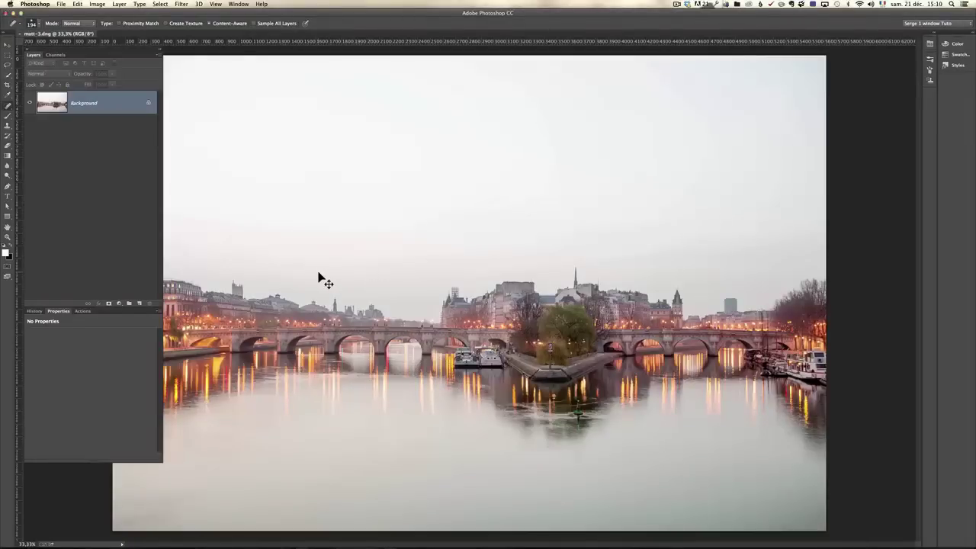
Switch back to Lightroom, open the Skies collection and select the blue sky photo CWBeach-141.dng.
{"action": "key", "text": "super+Tab"}
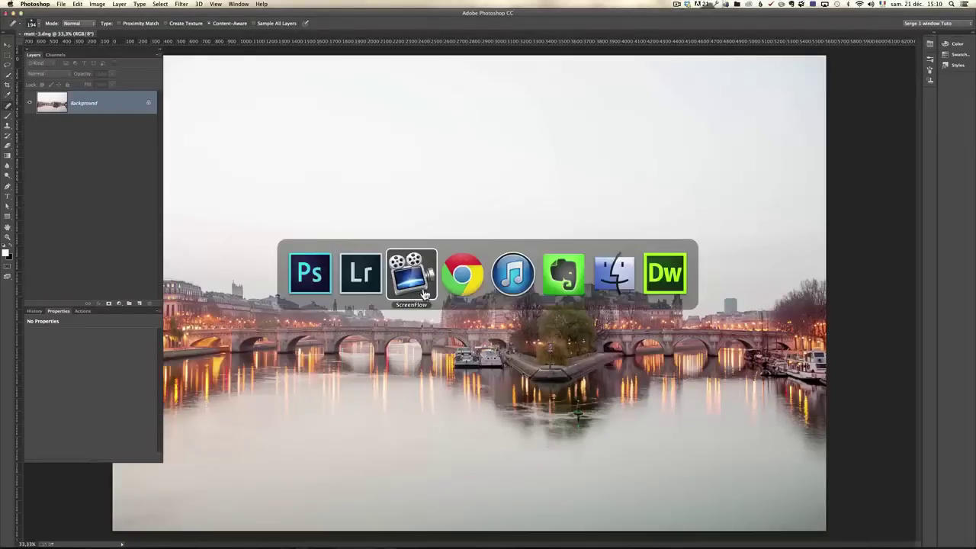
{"action": "left_click", "coordinate": [366, 279]}
{"action": "left_click", "coordinate": [77, 231]}
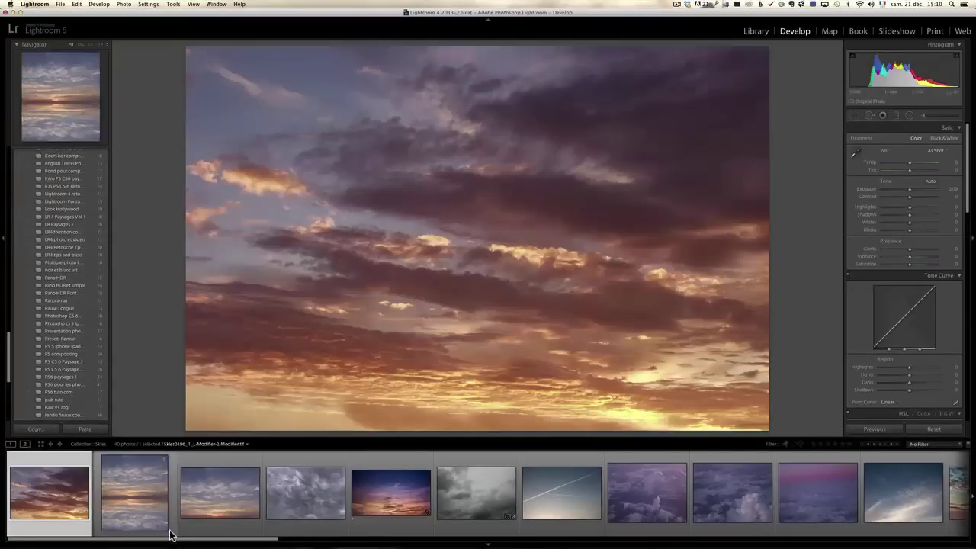
{"action": "left_click_drag", "start_coordinate": [178, 538], "coordinate": [220, 537]}
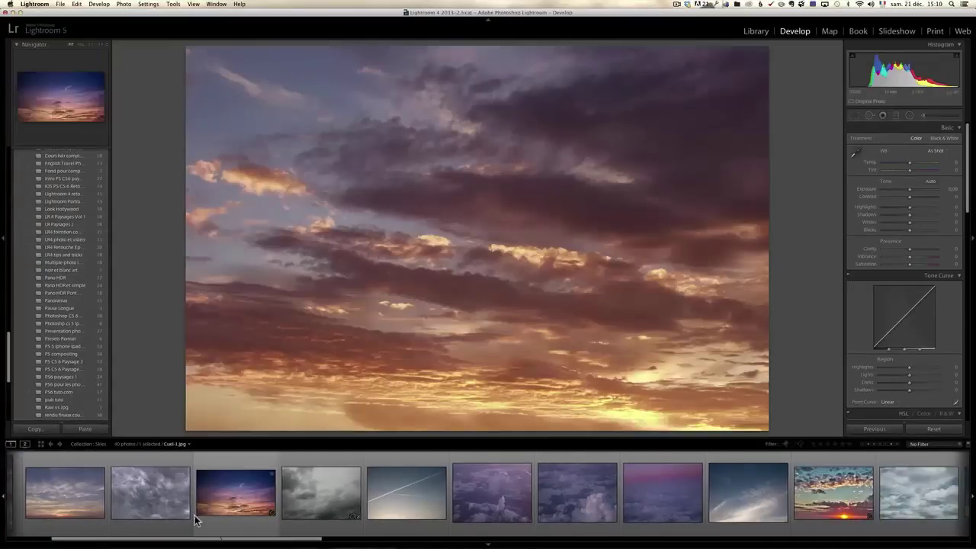
{"action": "left_click", "coordinate": [199, 514]}
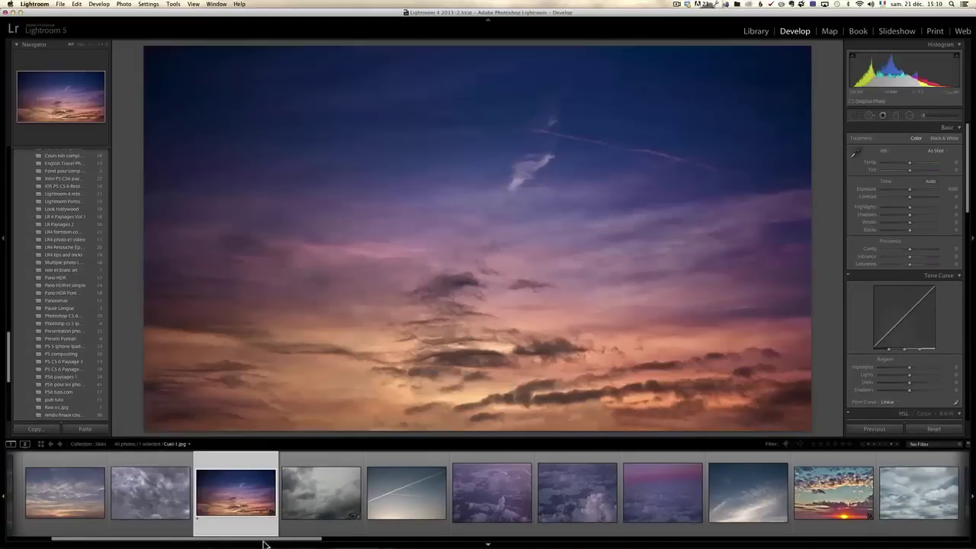
{"action": "left_click_drag", "start_coordinate": [264, 539], "coordinate": [932, 538]}
{"action": "left_click", "coordinate": [868, 491]}
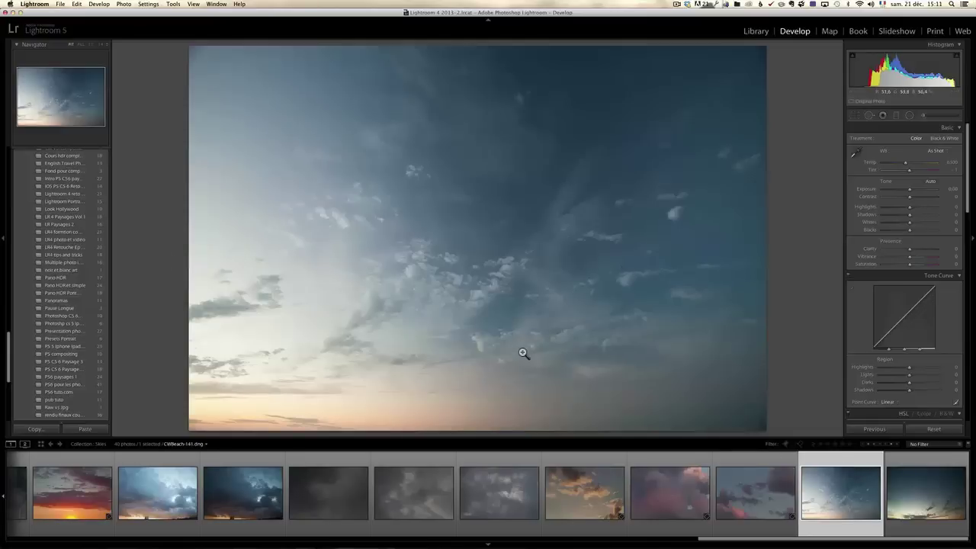
Send the selected sky photo to Photoshop CC for editing.
{"action": "right_click", "coordinate": [858, 492]}
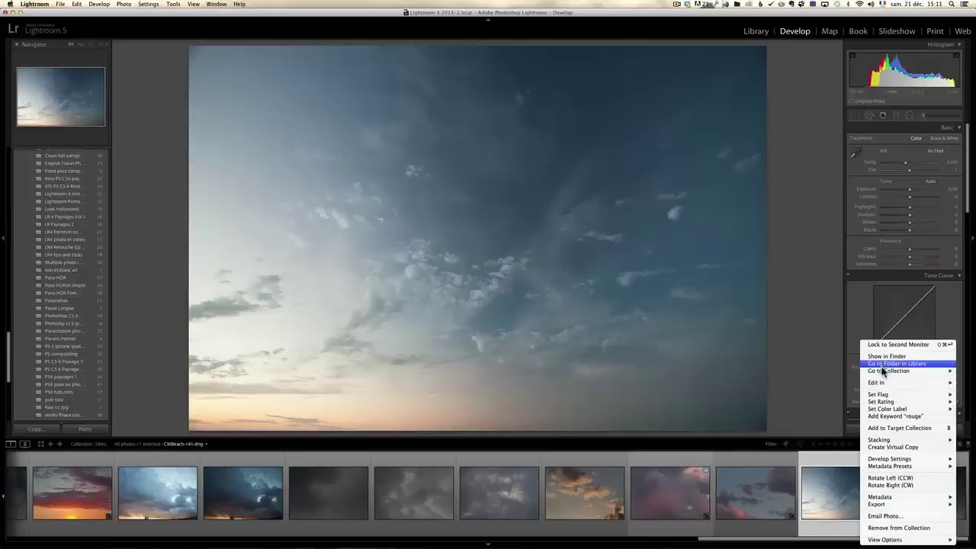
{"action": "mouse_move", "coordinate": [882, 386]}
{"action": "left_click", "coordinate": [831, 382]}
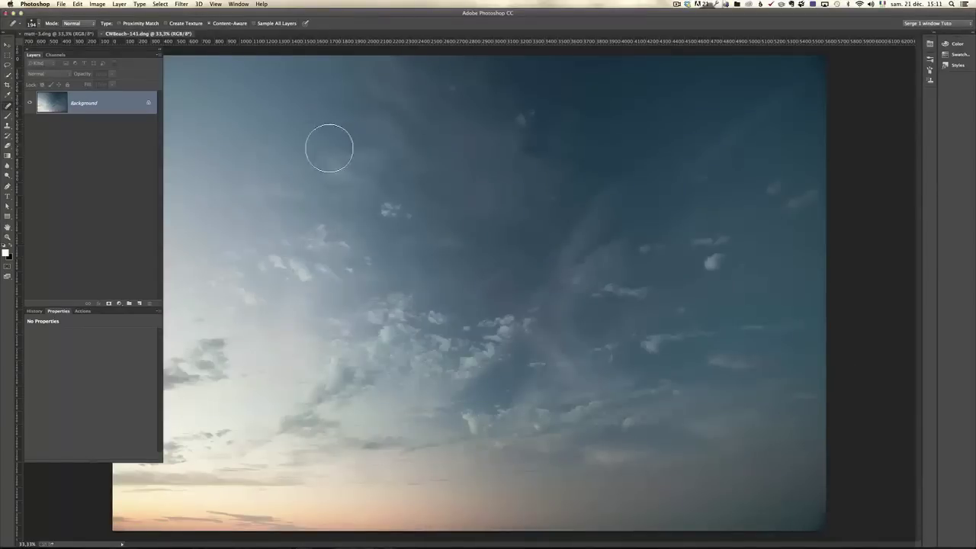
Use the Move tool to bring the sky image into the matt-3.dng document as a new layer.
{"action": "left_click", "coordinate": [9, 47]}
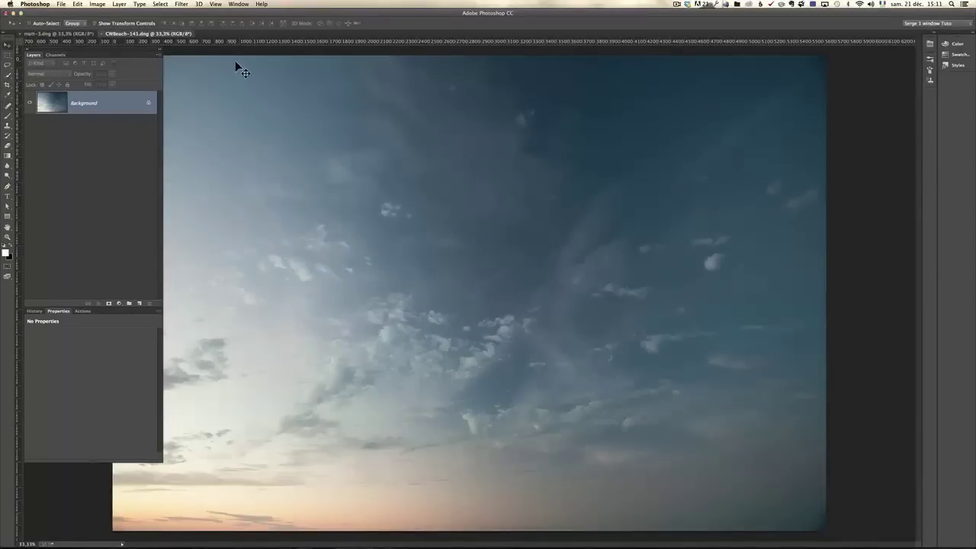
{"action": "left_click", "coordinate": [65, 34]}
{"action": "left_click", "coordinate": [226, 126]}
{"action": "left_click_drag", "start_coordinate": [226, 126], "coordinate": [307, 158]}
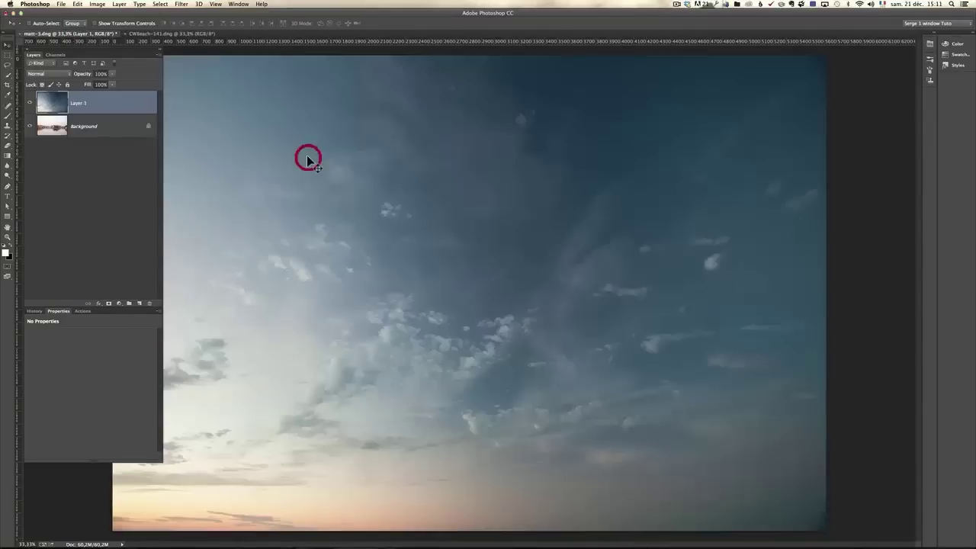
Compare the sky layer with the river photo beneath by hiding and showing it, and view the whole canvas at 25%.
{"action": "left_click_drag", "start_coordinate": [159, 75], "coordinate": [115, 75]}
{"action": "left_click", "coordinate": [30, 103]}
{"action": "left_click", "coordinate": [30, 103]}
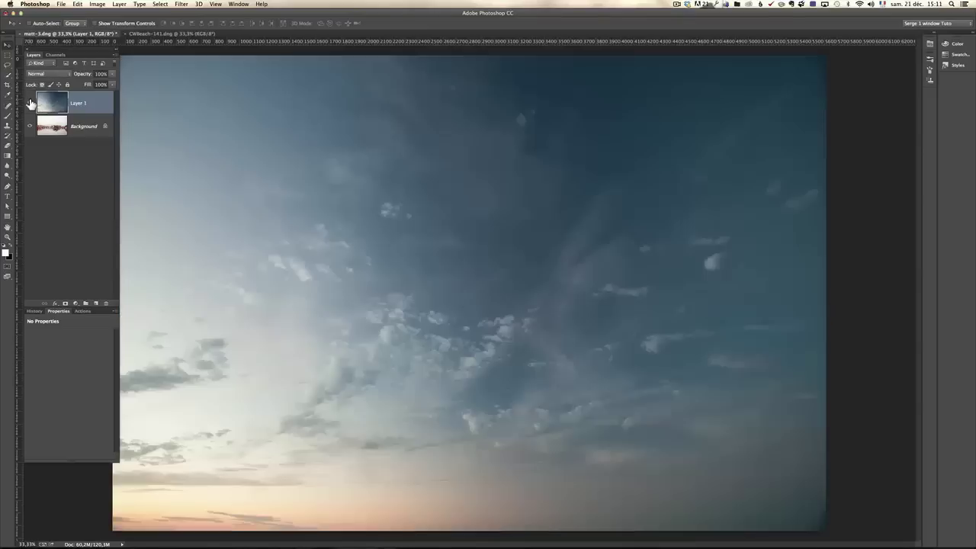
{"action": "left_click", "coordinate": [30, 103]}
{"action": "left_click", "coordinate": [29, 103]}
{"action": "key", "text": "z"}
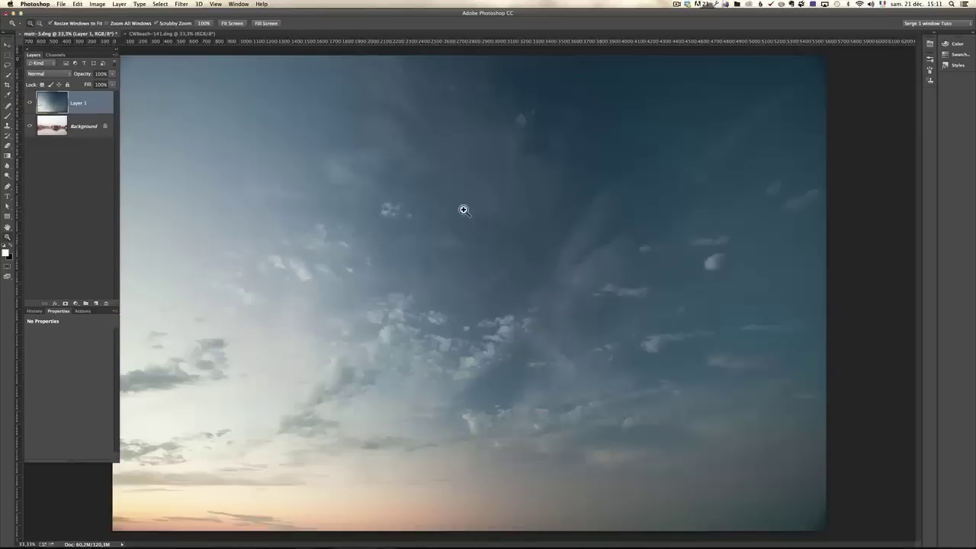
{"action": "left_click", "coordinate": [465, 272], "text": "alt"}
{"action": "left_click", "coordinate": [464, 272], "text": "alt"}
{"action": "left_click", "coordinate": [461, 272]}
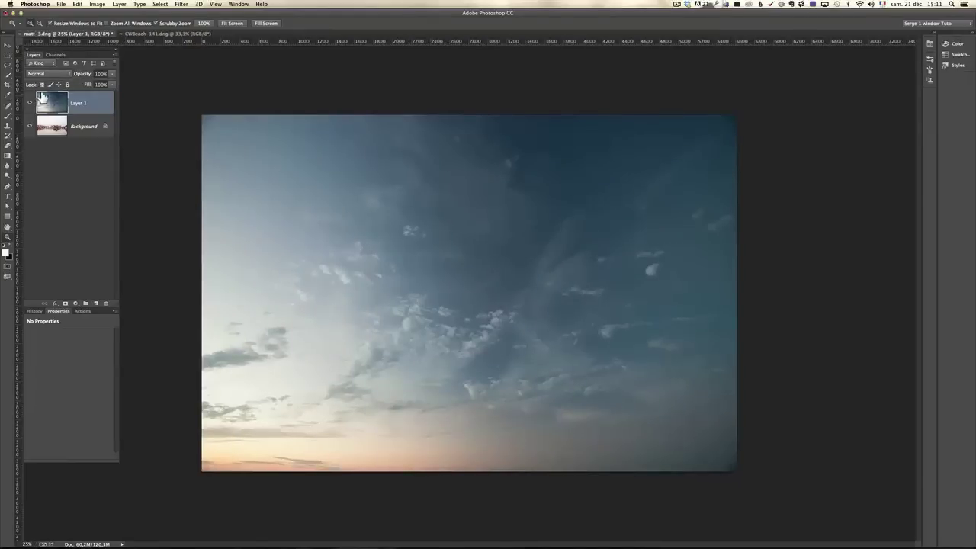
Set the sky layer's blend mode to Multiply and move it up so its lower edge meets the bridge.
{"action": "left_click", "coordinate": [46, 74]}
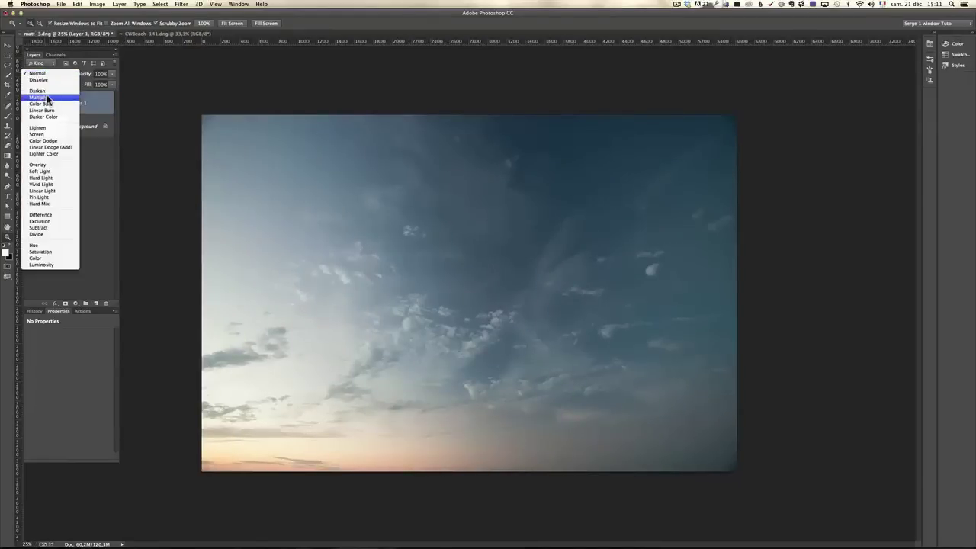
{"action": "left_click", "coordinate": [47, 98]}
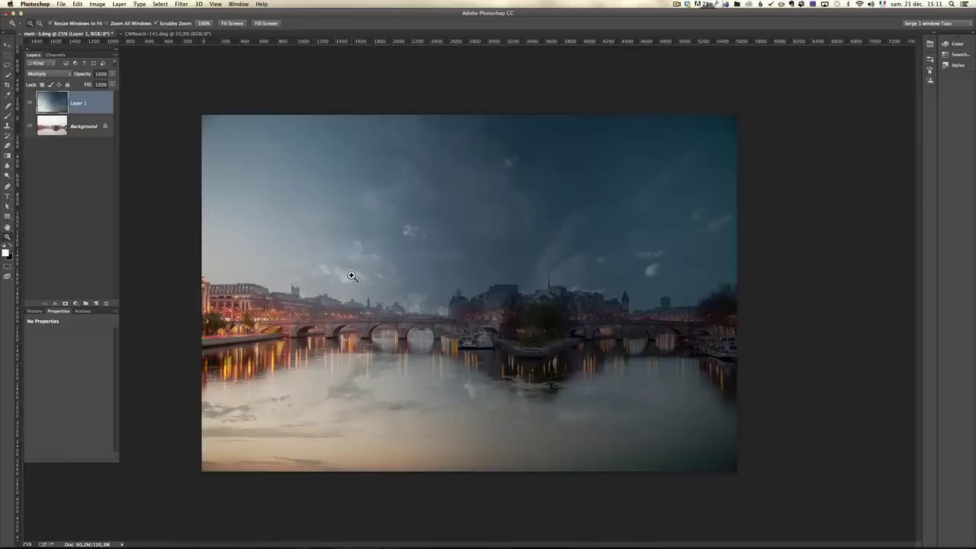
{"action": "left_click", "coordinate": [8, 46]}
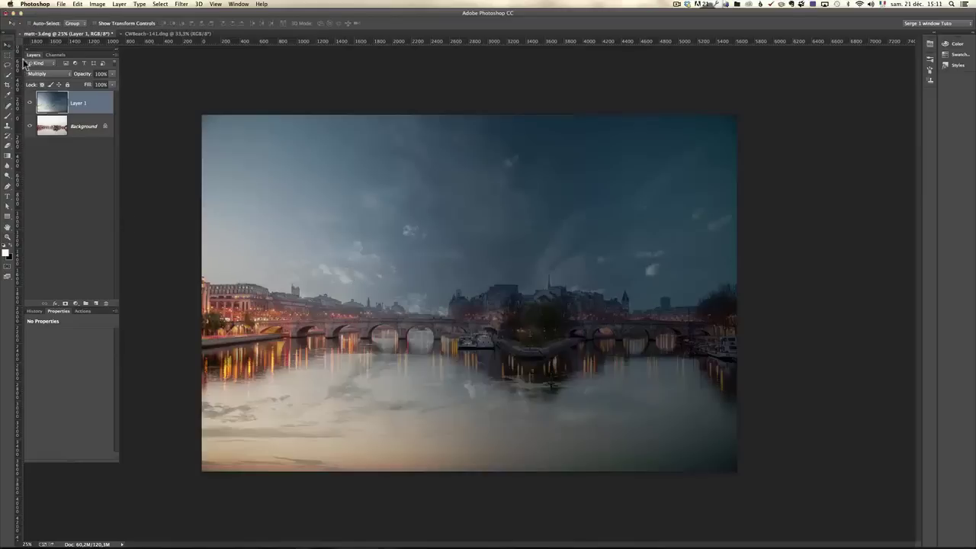
{"action": "left_click_drag", "start_coordinate": [455, 384], "coordinate": [458, 235]}
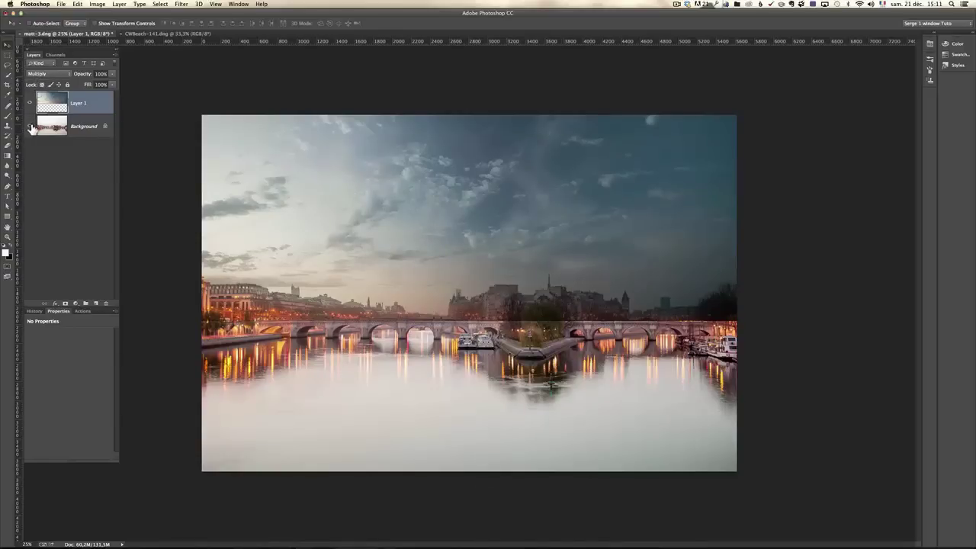
Hide the Background layer and duplicate the sky layer, keeping the copy selected.
{"action": "left_click", "coordinate": [30, 127]}
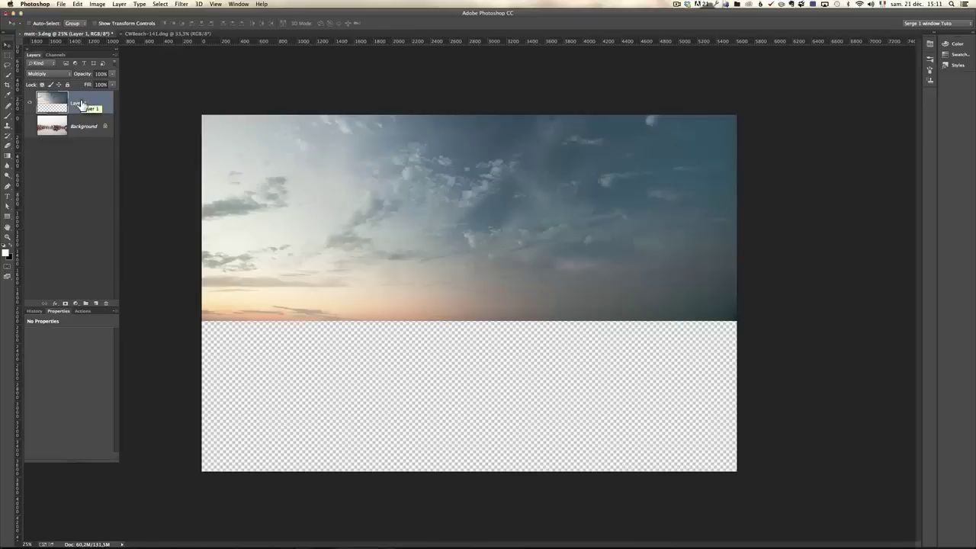
{"action": "key", "text": "super+j"}
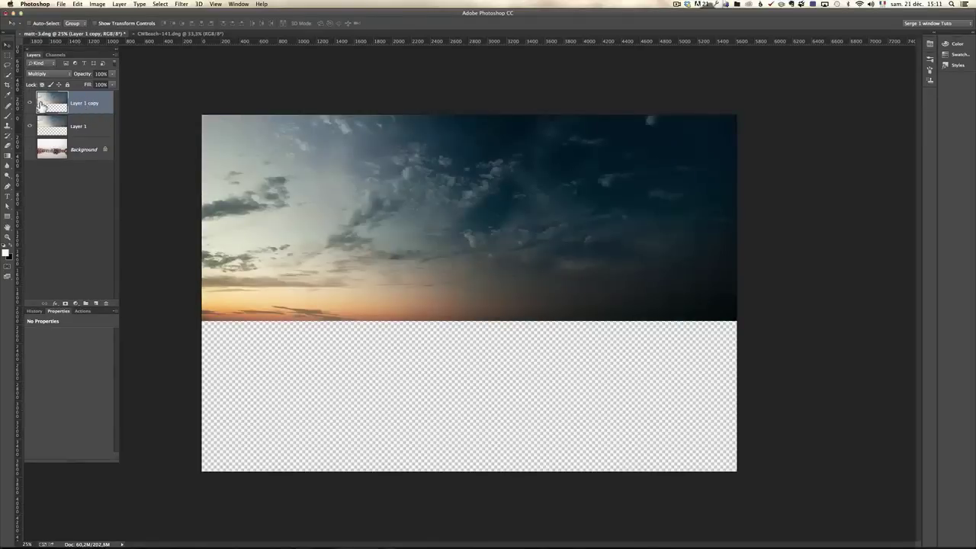
{"action": "left_click", "coordinate": [82, 127]}
{"action": "left_click", "coordinate": [81, 103]}
Flip the sky copy vertically with Free Transform and place it directly beneath the original sky as its mirrored reflection.
{"action": "key", "text": "super+t"}
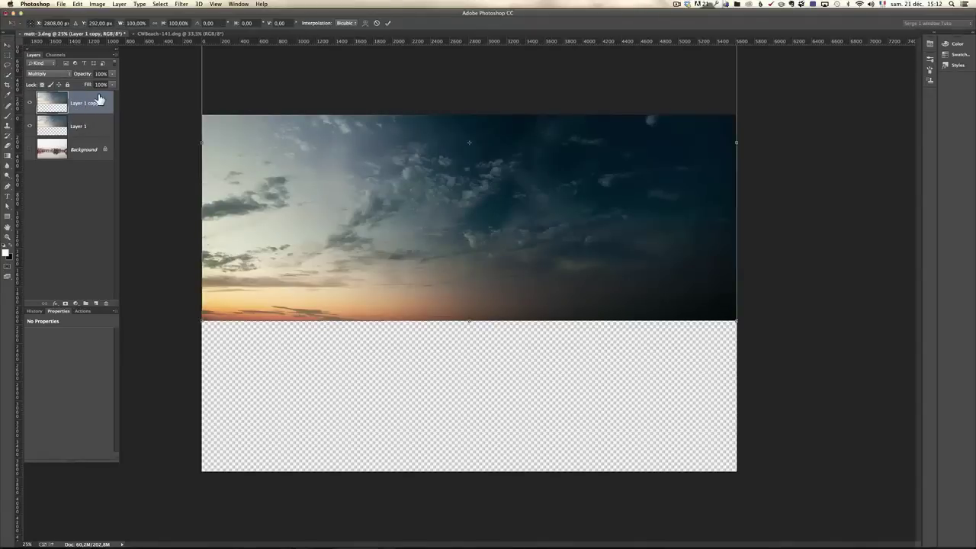
{"action": "right_click", "coordinate": [379, 196]}
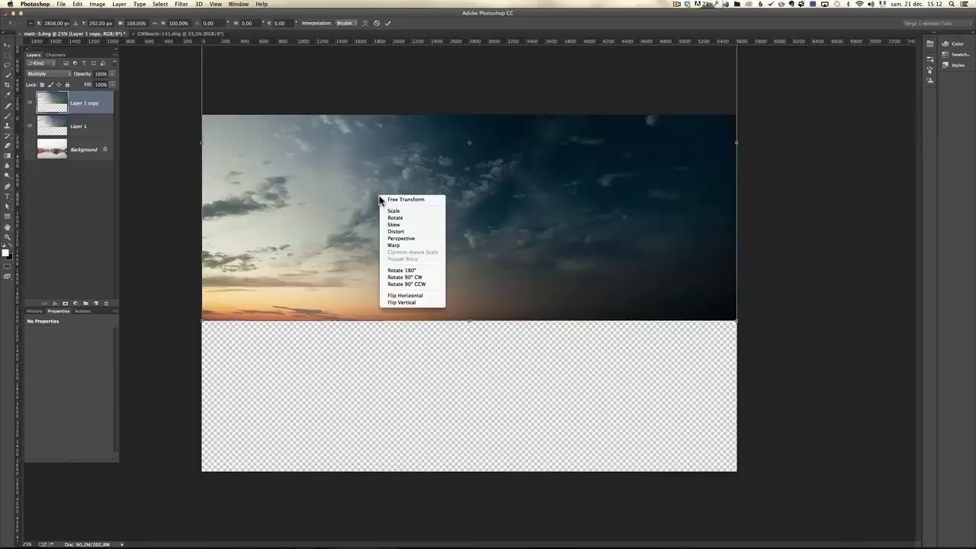
{"action": "left_click", "coordinate": [408, 302]}
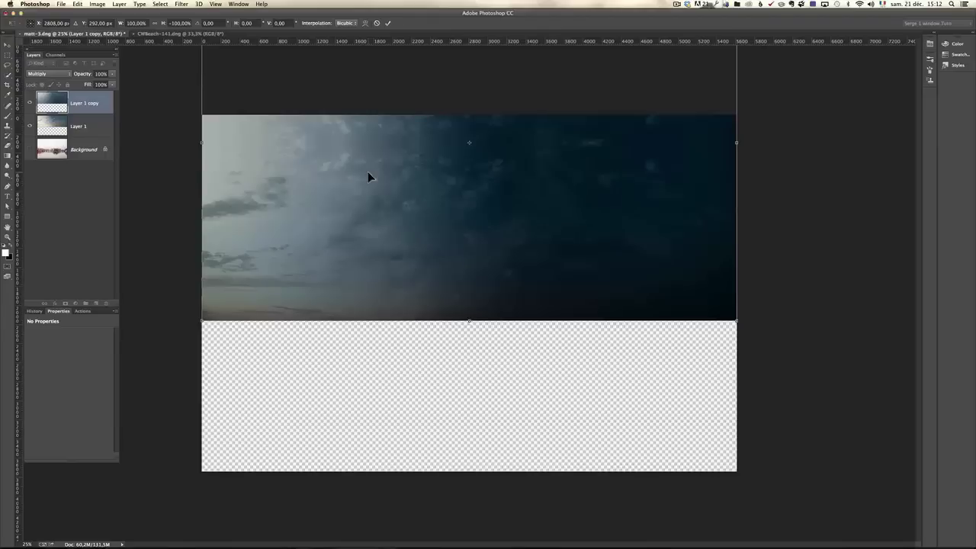
{"action": "left_click_drag", "start_coordinate": [367, 172], "coordinate": [369, 290]}
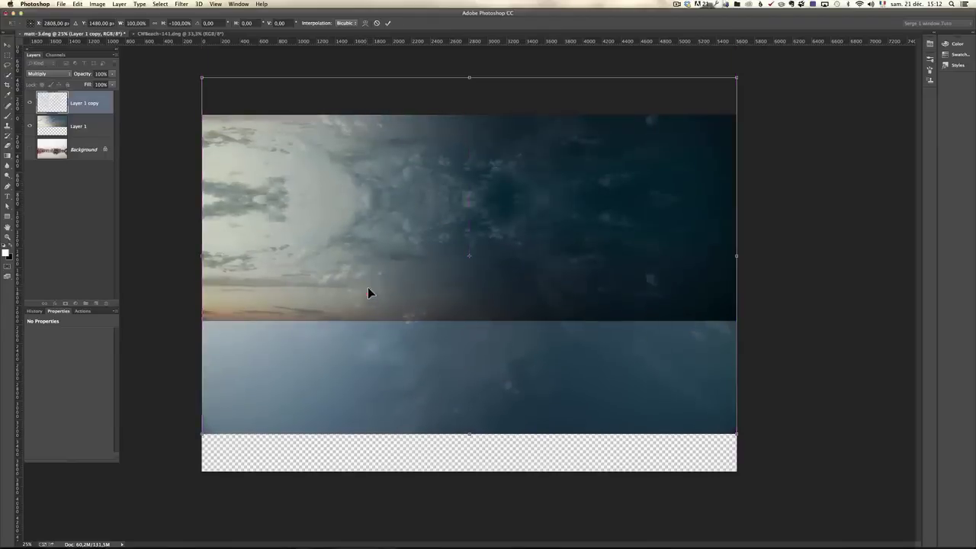
{"action": "left_click_drag", "start_coordinate": [386, 235], "coordinate": [384, 323]}
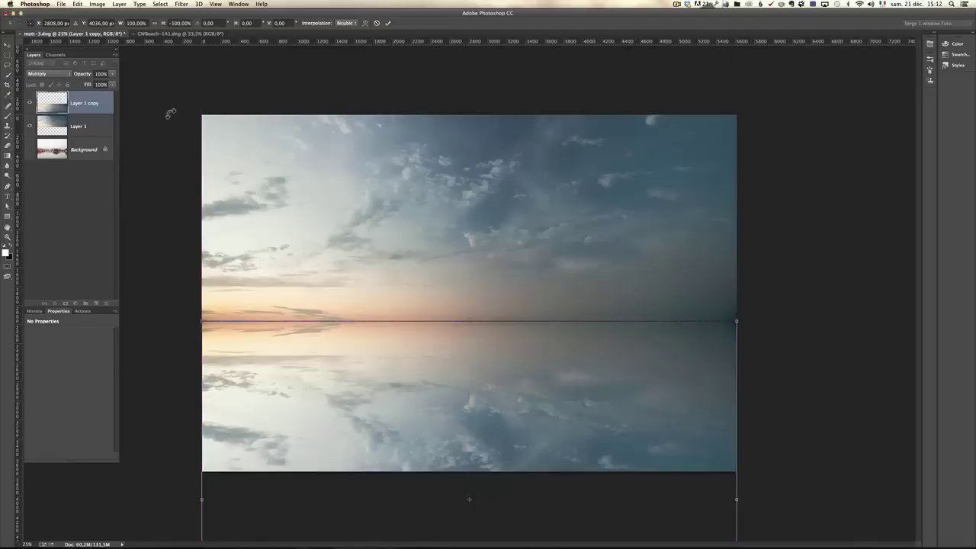
{"action": "key", "text": "Up"}
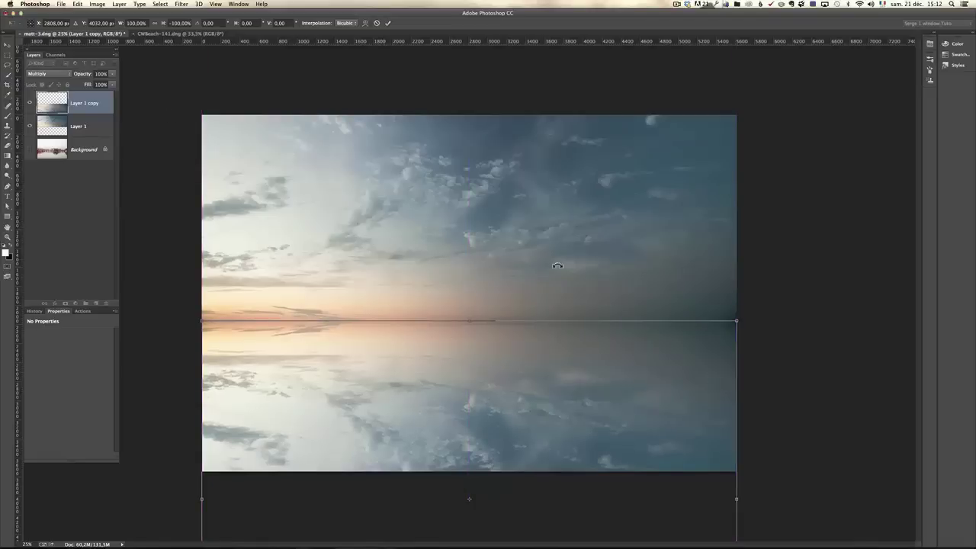
{"action": "key", "text": "Return"}
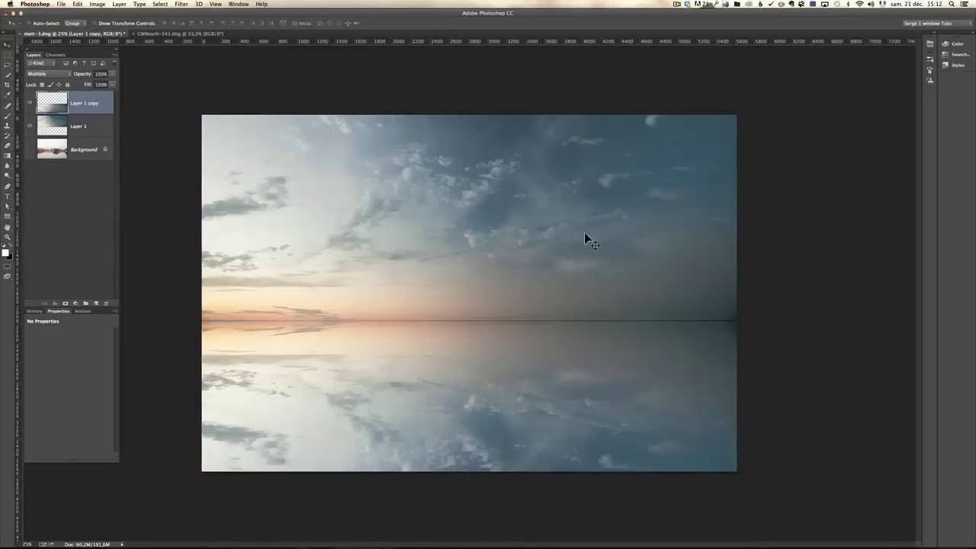
Nudge the flipped sky copy up and down until its edge lines up seamlessly with the original sky's horizon.
{"action": "key", "text": "Up"}
{"action": "key", "text": "Down"}
{"action": "key", "text": "Up"}
{"action": "key", "text": "Down"}
{"action": "key", "text": "Up"}
{"action": "key", "text": "Down"}
{"action": "key", "text": "Up"}
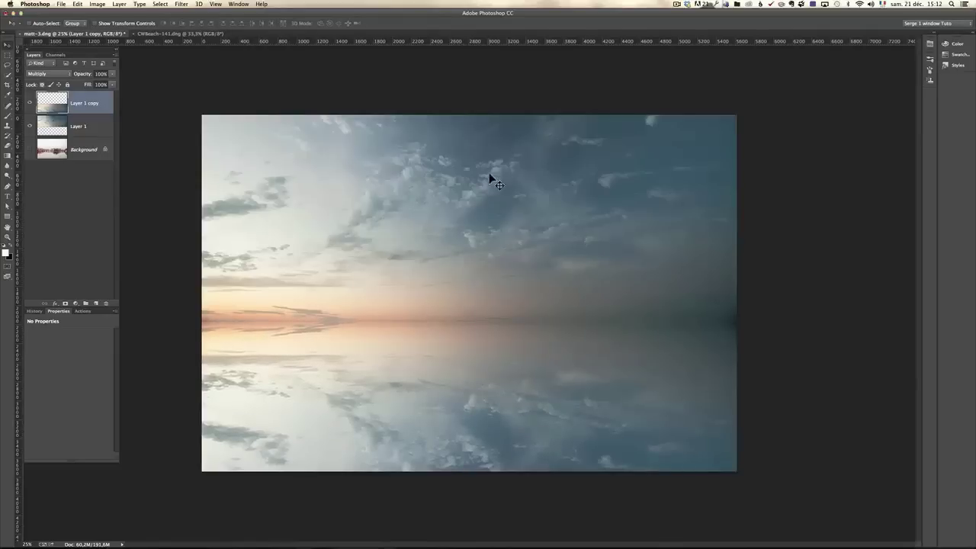
Check that the flipped copy's blend mode is Multiply and show the Background layer again.
{"action": "left_click", "coordinate": [50, 74]}
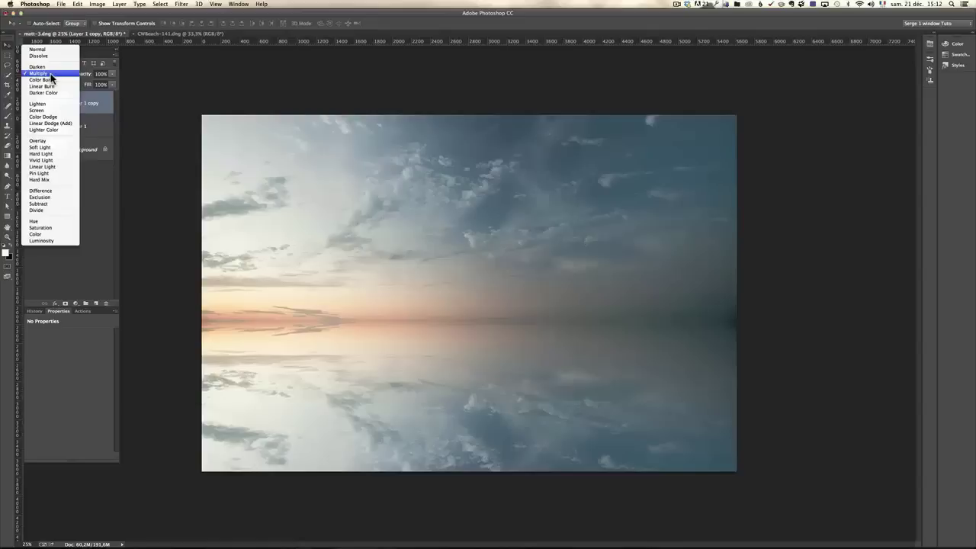
{"action": "left_click", "coordinate": [95, 101]}
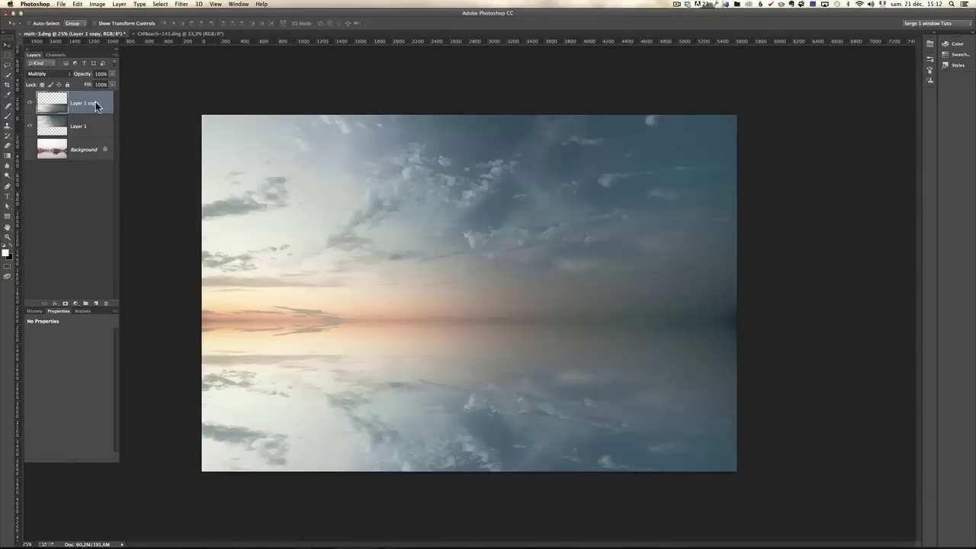
{"action": "left_click", "coordinate": [30, 149]}
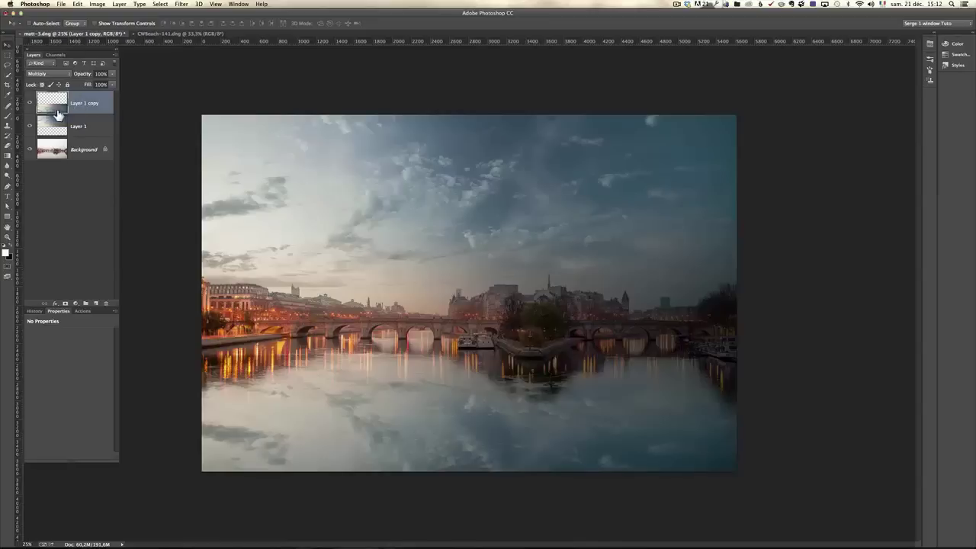
Rename the original sky layer to "top" and the flipped copy to "bottom".
{"action": "double_click", "coordinate": [79, 125]}
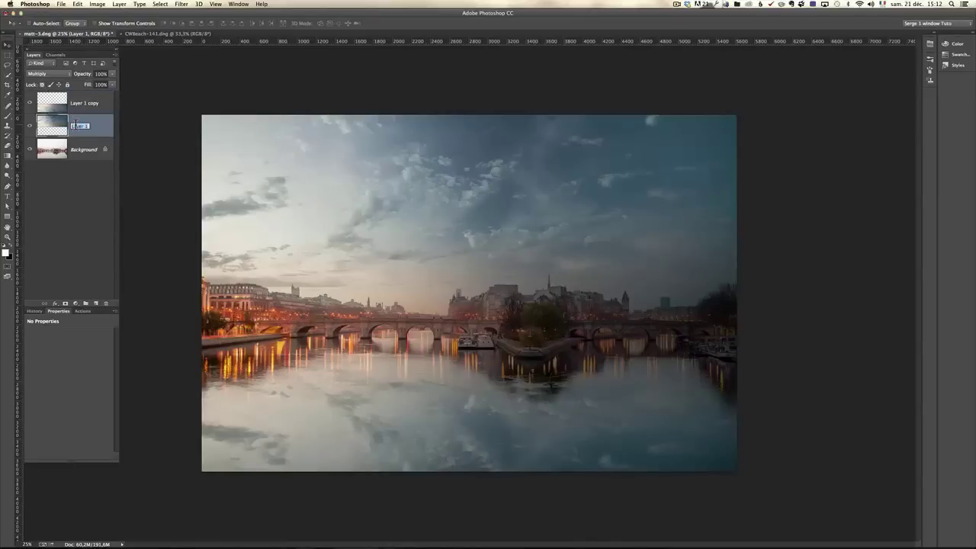
{"action": "type", "text": "top"}
{"action": "double_click", "coordinate": [86, 103]}
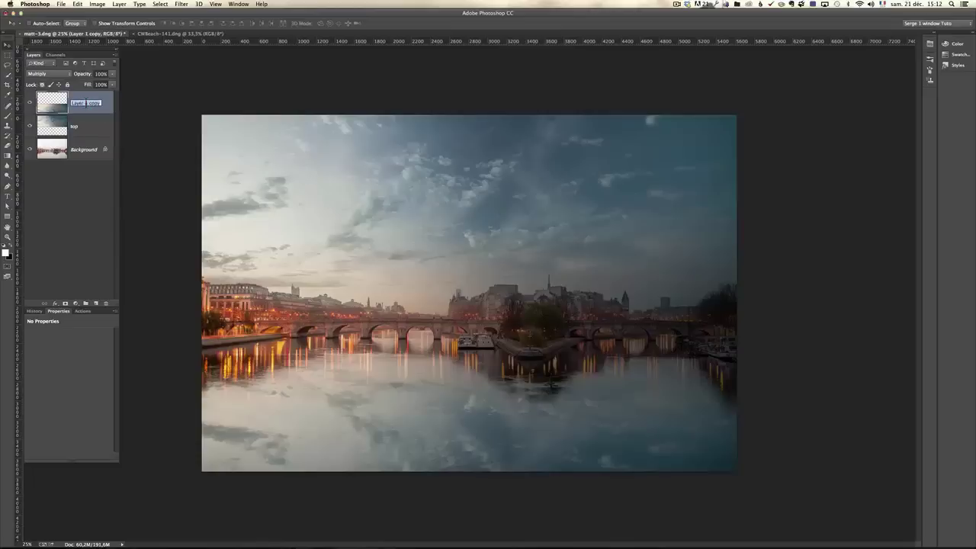
{"action": "type", "text": "bottom"}
{"action": "key", "text": "Return"}
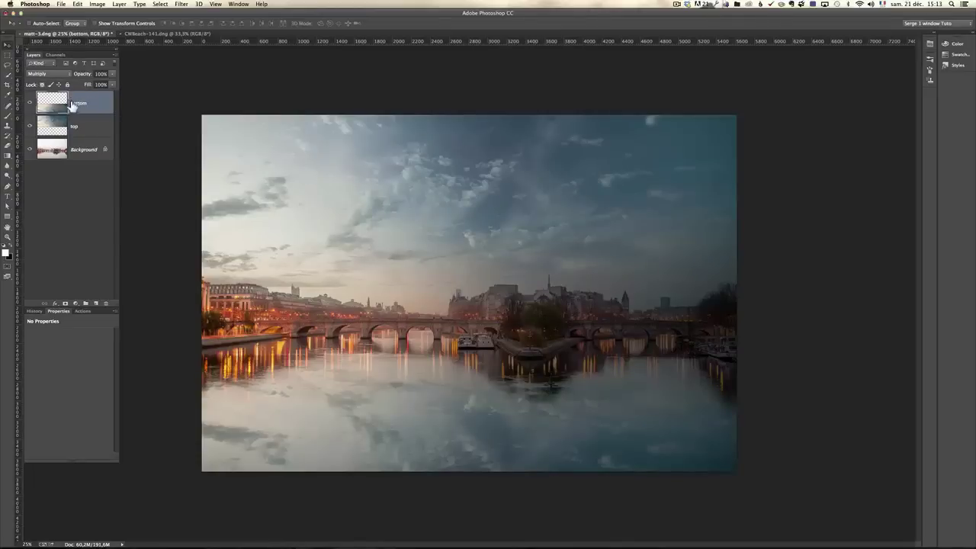
Lower the bottom sky layer's opacity to 80%.
{"action": "left_click", "coordinate": [80, 125]}
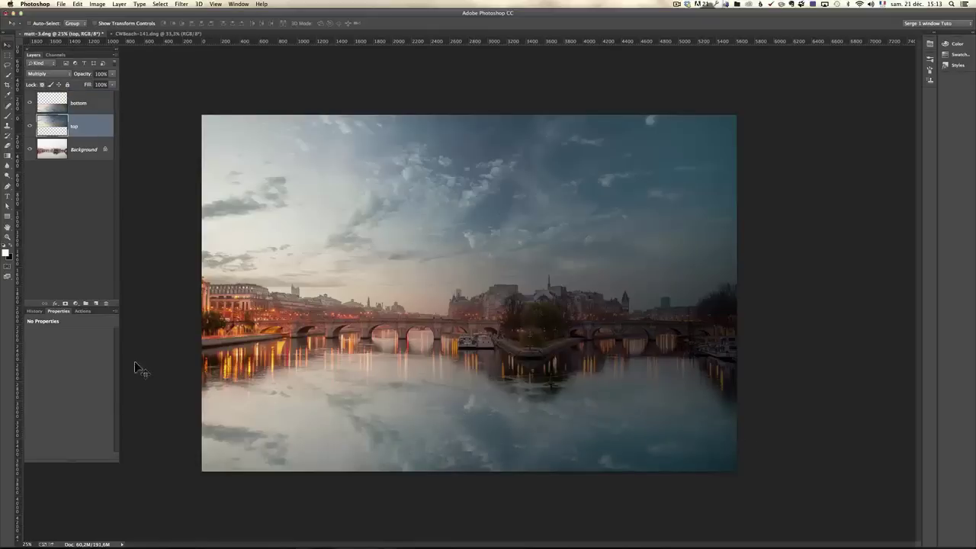
{"action": "left_click_drag", "start_coordinate": [82, 75], "coordinate": [75, 76]}
{"action": "left_click", "coordinate": [84, 103]}
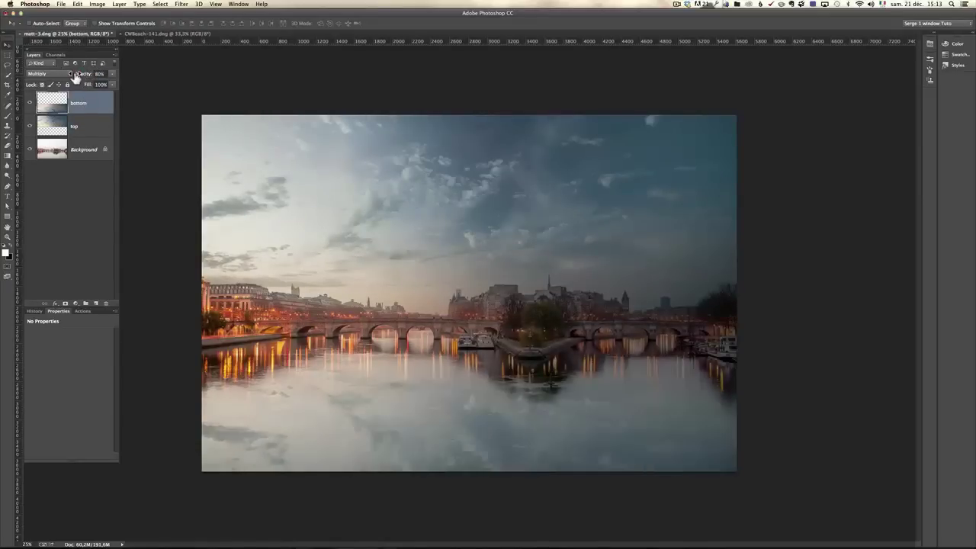
Add a layer mask to the bottom layer and prepare a black brush of about 937 px at 20% opacity.
{"action": "left_click", "coordinate": [64, 304]}
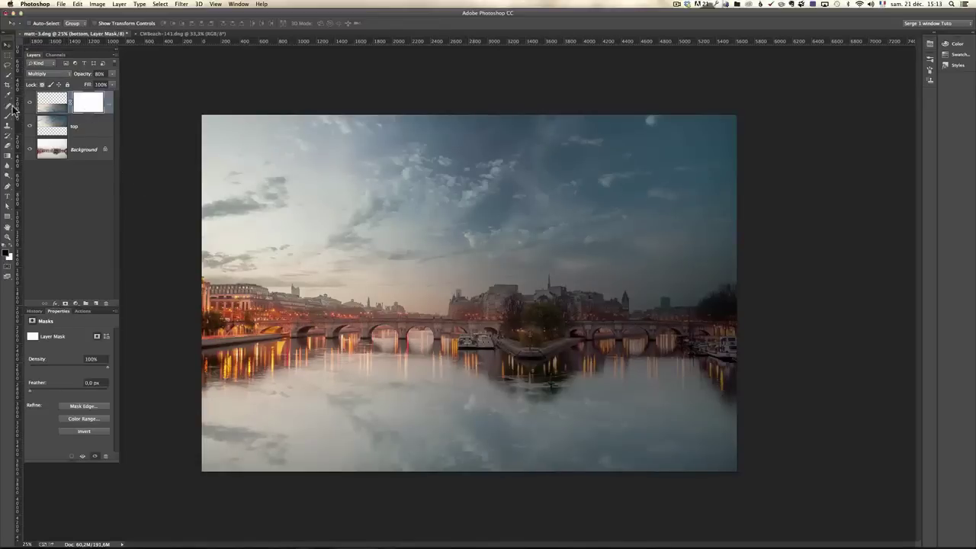
{"action": "left_click_drag", "start_coordinate": [8, 109], "coordinate": [47, 114]}
{"action": "left_click_drag", "start_coordinate": [478, 440], "coordinate": [496, 443]}
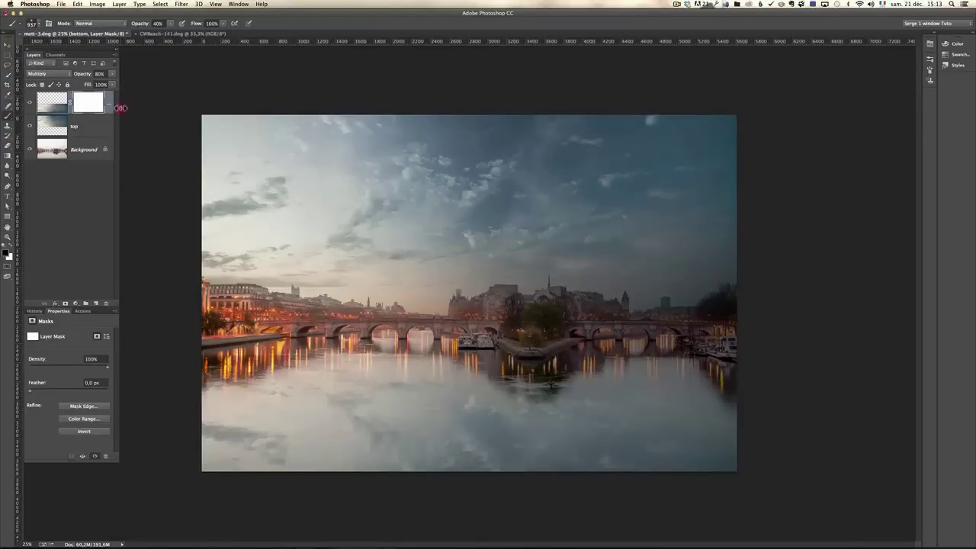
{"action": "mouse_move", "coordinate": [120, 107]}
{"action": "left_mouse_down"}
{"action": "mouse_move", "coordinate": [157, 108]}
{"action": "mouse_move", "coordinate": [142, 108]}
{"action": "left_mouse_up"}
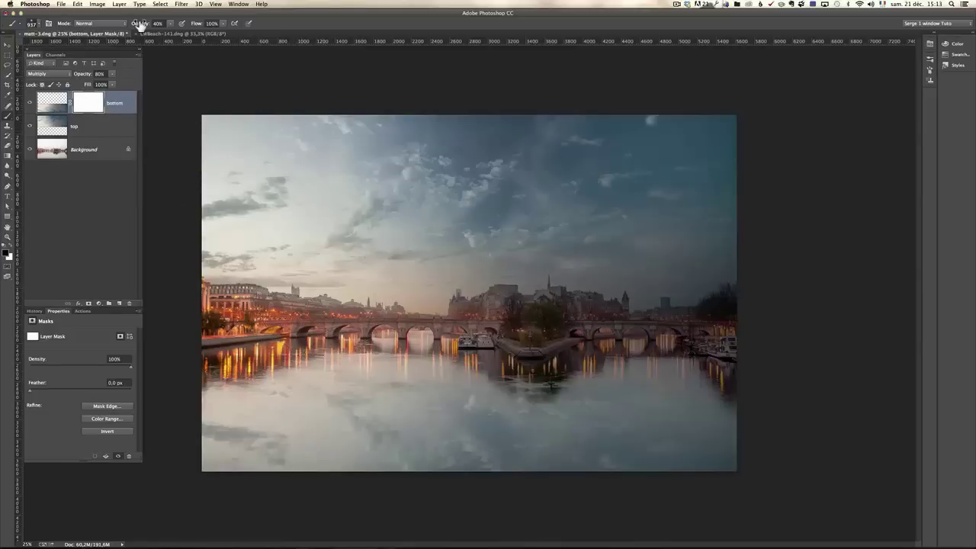
{"action": "left_click_drag", "start_coordinate": [139, 24], "coordinate": [132, 27]}
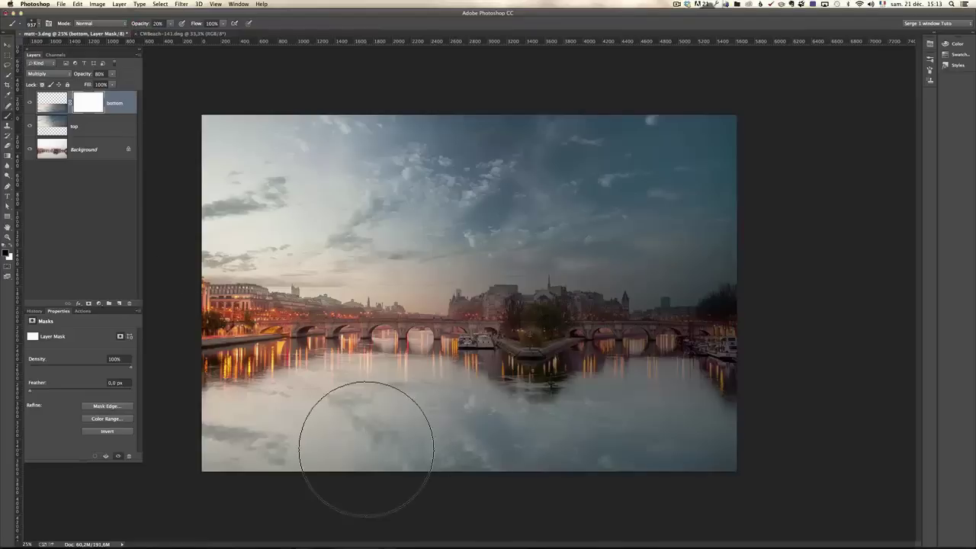
Paint black on the bottom layer's mask across the water to soften the reflected clouds.
{"action": "left_click_drag", "start_coordinate": [311, 416], "coordinate": [730, 451]}
{"action": "left_click_drag", "start_coordinate": [397, 404], "coordinate": [835, 404]}
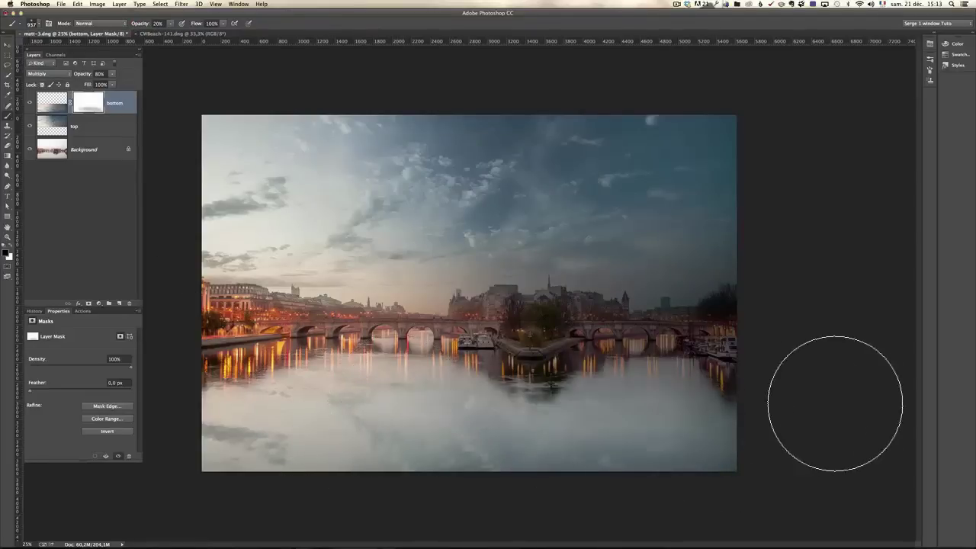
{"action": "left_click_drag", "start_coordinate": [761, 448], "coordinate": [195, 461]}
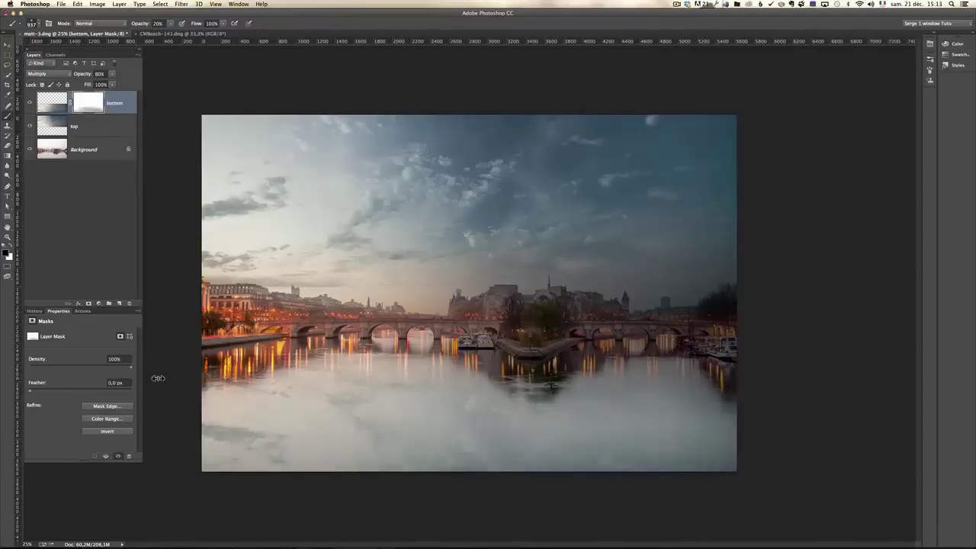
{"action": "mouse_move", "coordinate": [239, 398]}
{"action": "left_mouse_down"}
{"action": "mouse_move", "coordinate": [370, 355]}
{"action": "mouse_move", "coordinate": [155, 381]}
{"action": "mouse_move", "coordinate": [285, 388]}
{"action": "mouse_move", "coordinate": [344, 408]}
{"action": "left_mouse_up"}
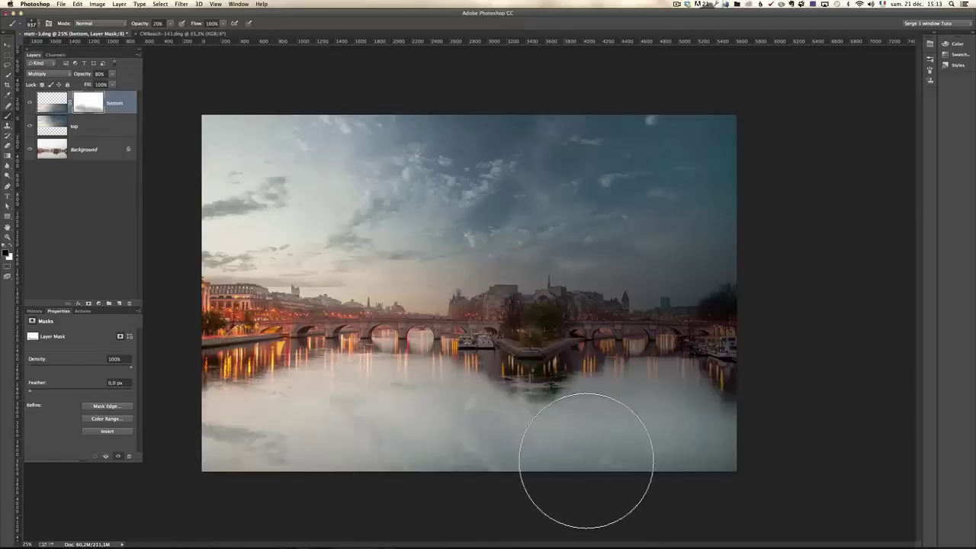
{"action": "mouse_move", "coordinate": [404, 403]}
{"action": "left_mouse_down"}
{"action": "mouse_move", "coordinate": [426, 390]}
{"action": "mouse_move", "coordinate": [691, 386]}
{"action": "left_mouse_up"}
{"action": "left_click_drag", "start_coordinate": [721, 460], "coordinate": [166, 441]}
{"action": "left_click_drag", "start_coordinate": [313, 442], "coordinate": [114, 463]}
{"action": "left_click_drag", "start_coordinate": [265, 430], "coordinate": [126, 427]}
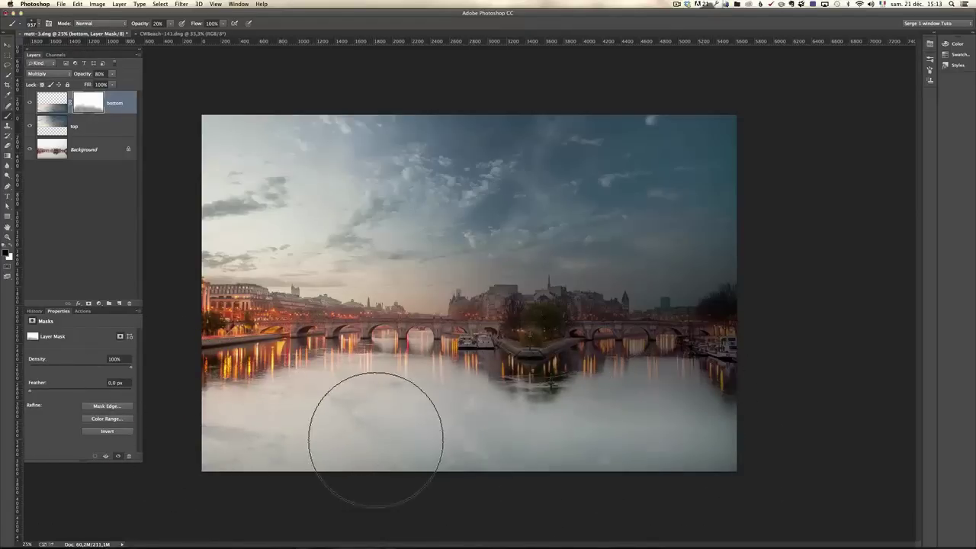
Paint black on the bottom layer's mask around the bridge and the central island to brighten their lower parts.
{"action": "mouse_move", "coordinate": [717, 314]}
{"action": "left_mouse_down"}
{"action": "mouse_move", "coordinate": [729, 333]}
{"action": "mouse_move", "coordinate": [332, 374]}
{"action": "left_mouse_up"}
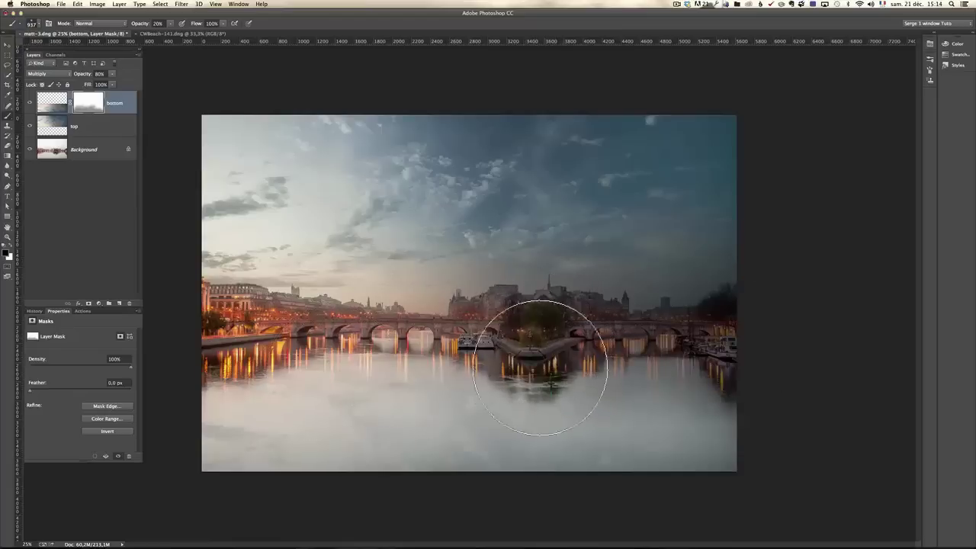
{"action": "left_click", "coordinate": [533, 353]}
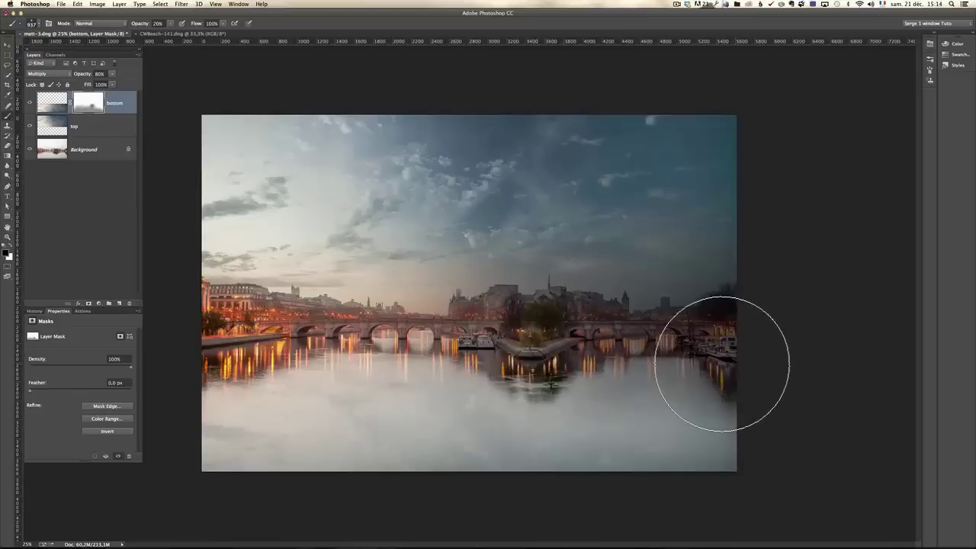
{"action": "mouse_move", "coordinate": [515, 358]}
{"action": "left_mouse_down"}
{"action": "mouse_move", "coordinate": [527, 361]}
{"action": "mouse_move", "coordinate": [465, 352]}
{"action": "left_mouse_up"}
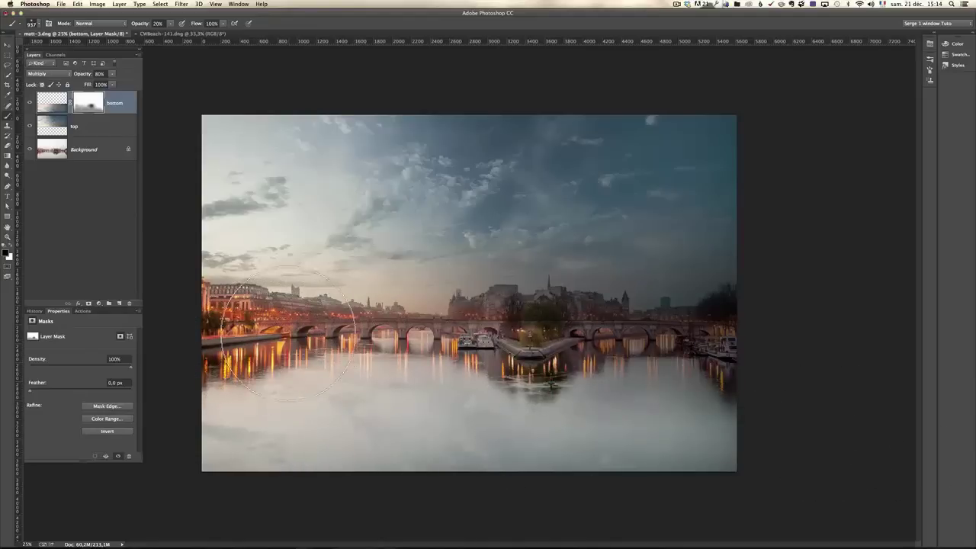
Lower the top sky layer's opacity to 95%.
{"action": "left_click", "coordinate": [86, 137]}
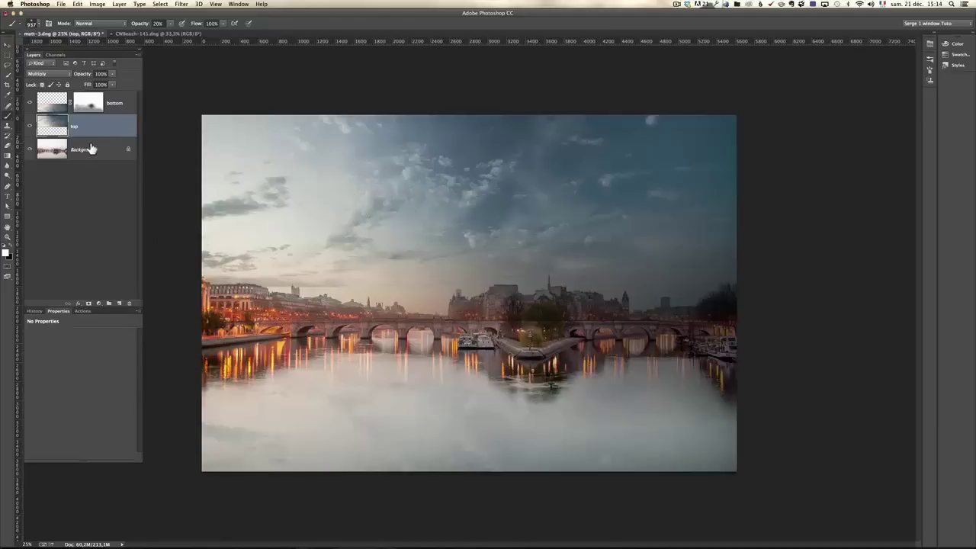
{"action": "left_click_drag", "start_coordinate": [82, 77], "coordinate": [80, 77]}
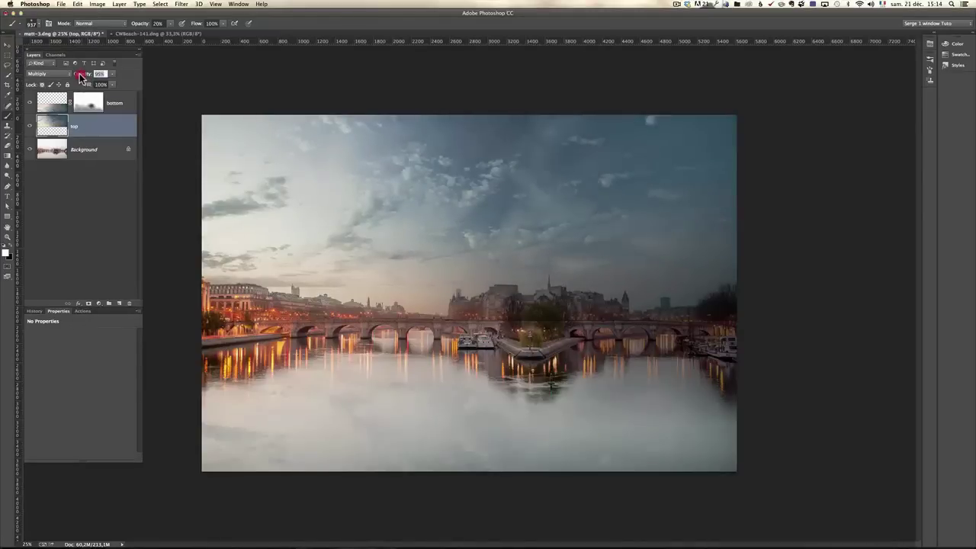
Lower the top sky layer's opacity to 94% and save the composite as matt-3-Modifier-2.tif.
{"action": "left_click_drag", "start_coordinate": [80, 78], "coordinate": [77, 77]}
{"action": "left_click_drag", "start_coordinate": [78, 76], "coordinate": [80, 77]}
{"action": "left_click", "coordinate": [63, 4]}
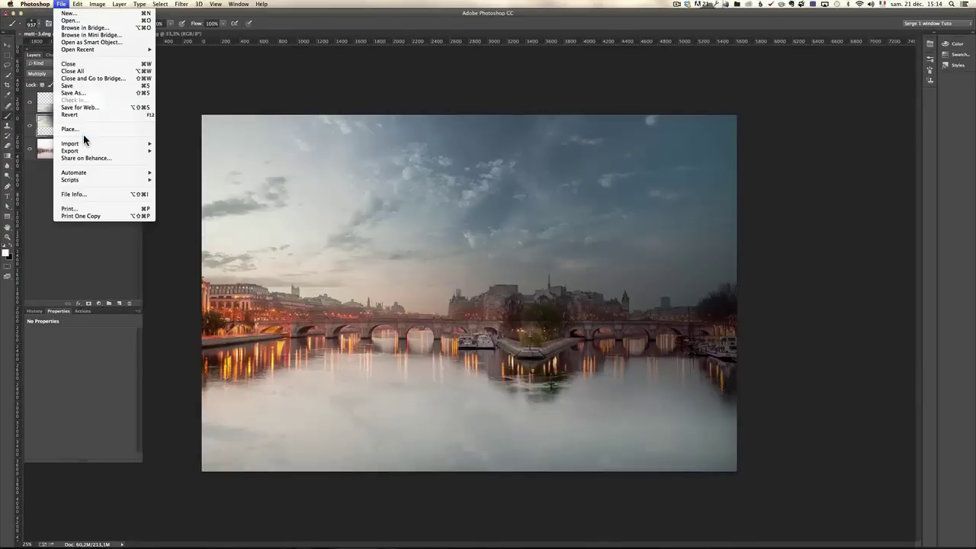
{"action": "left_click", "coordinate": [74, 72]}
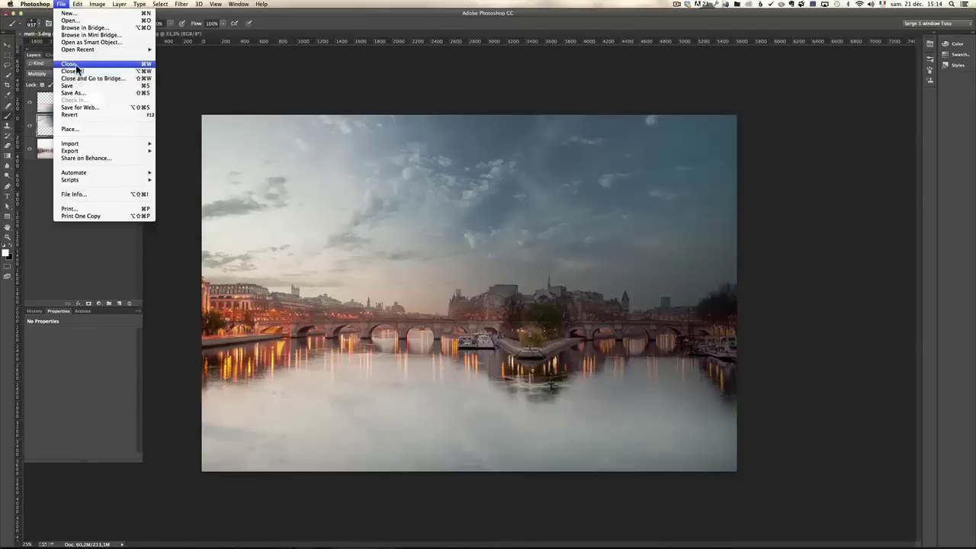
{"action": "left_click", "coordinate": [551, 175]}
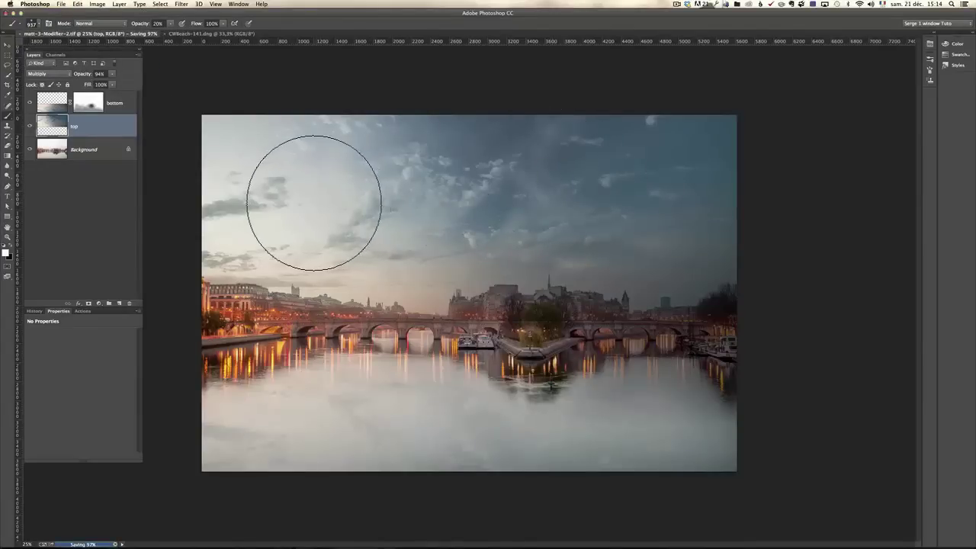
Switch to Lightroom and show matt-3-Modifier-2.tif from the Raw Files collection in a larger preview with a smaller filmstrip.
{"action": "key", "text": "super+Tab"}
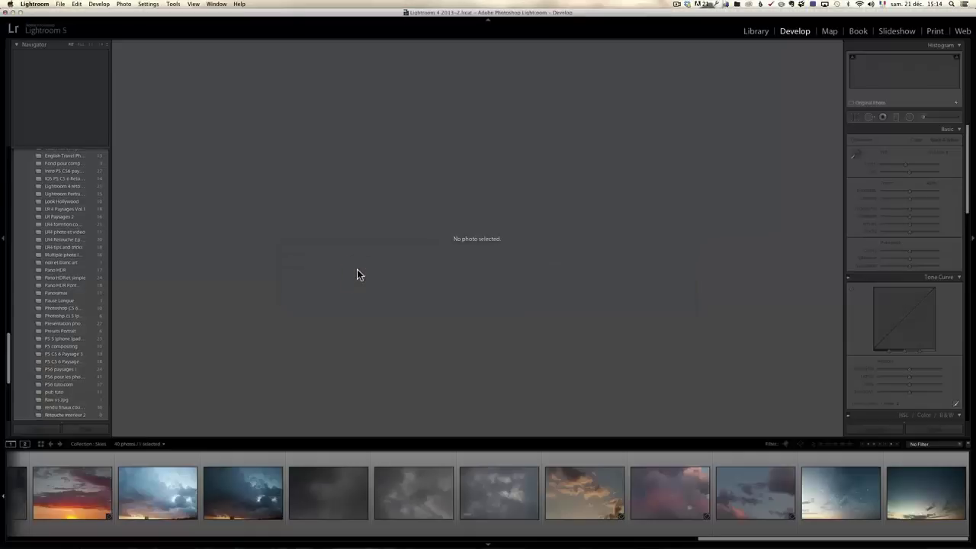
{"action": "left_click", "coordinate": [692, 481]}
{"action": "left_click_drag", "start_coordinate": [10, 372], "coordinate": [10, 341]}
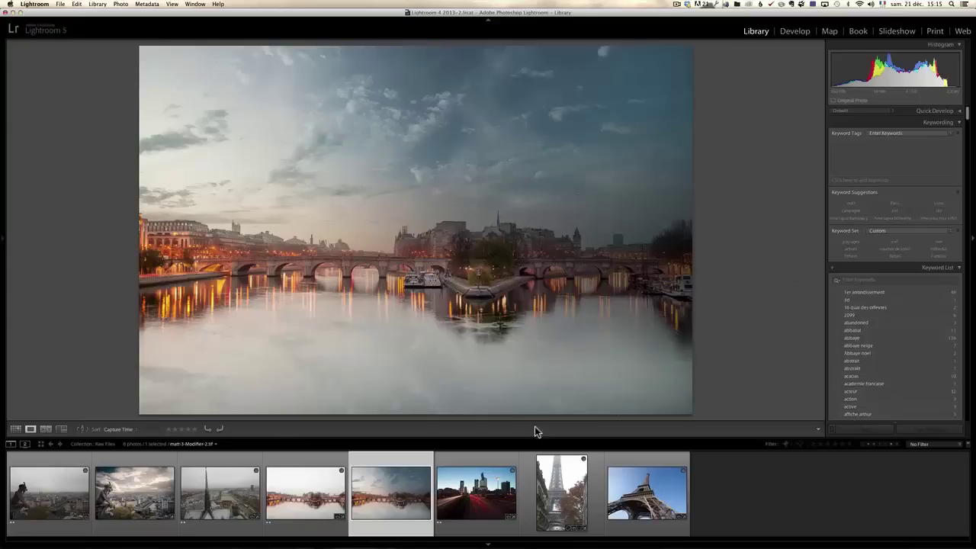
{"action": "left_click_drag", "start_coordinate": [537, 440], "coordinate": [536, 455]}
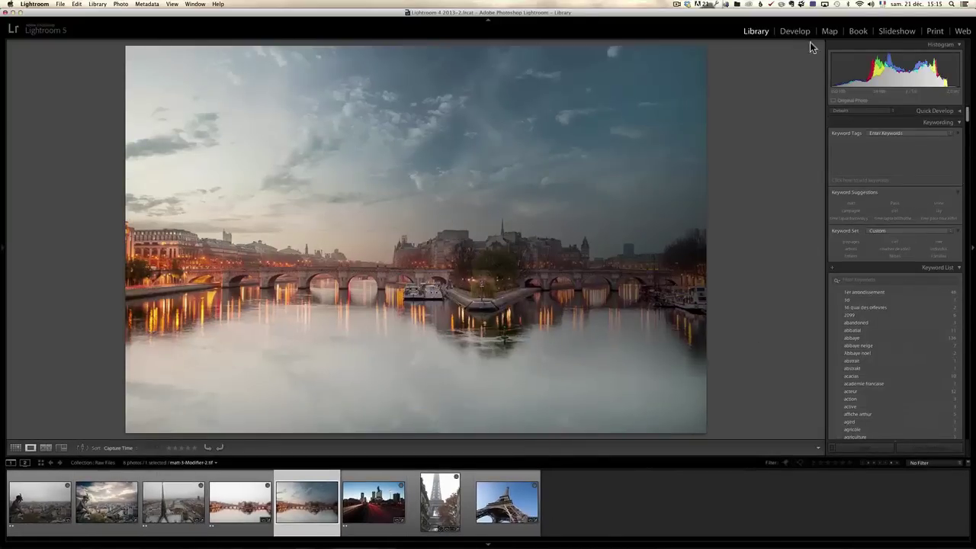
Open the composite for developing and raise its Shadows to +58.
{"action": "left_click", "coordinate": [795, 31]}
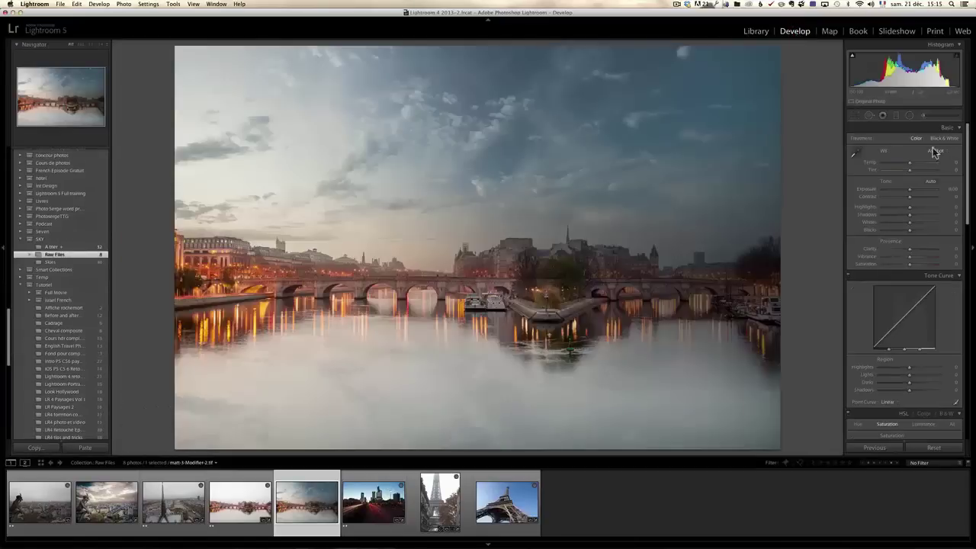
{"action": "left_click", "coordinate": [917, 216]}
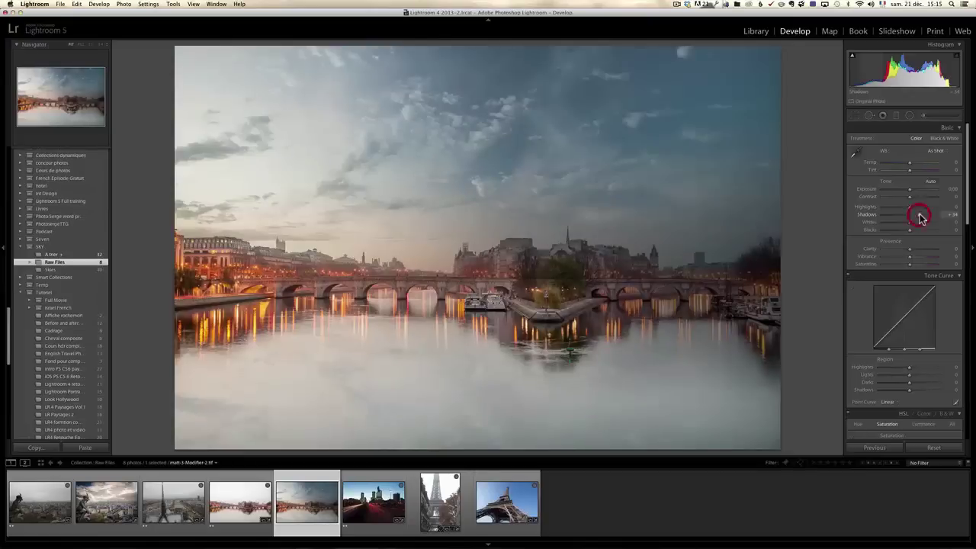
{"action": "left_click_drag", "start_coordinate": [920, 216], "coordinate": [926, 215]}
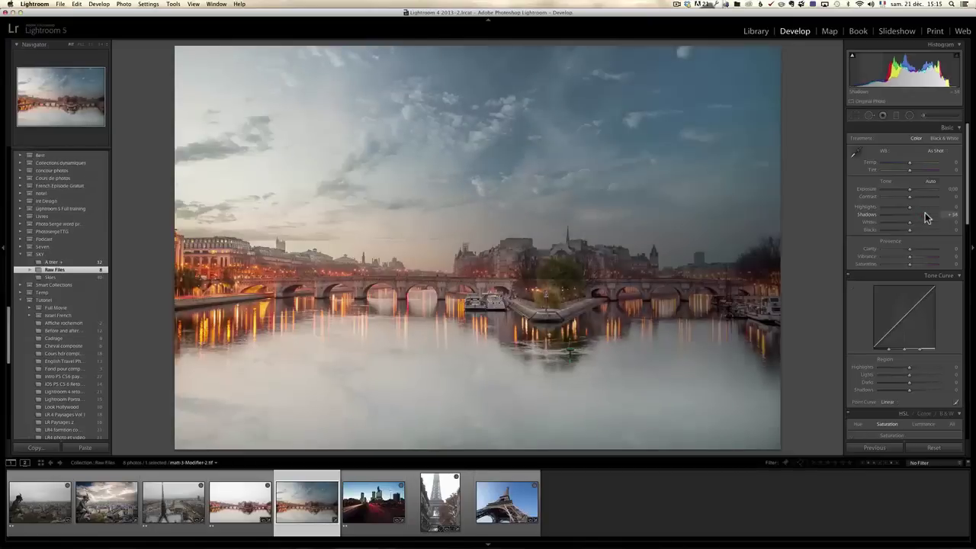
Apply a graduated filter from the sky down to the water, reset its effects, and set a cooler temperature and exposure of about -0.6.
{"action": "left_click", "coordinate": [896, 117]}
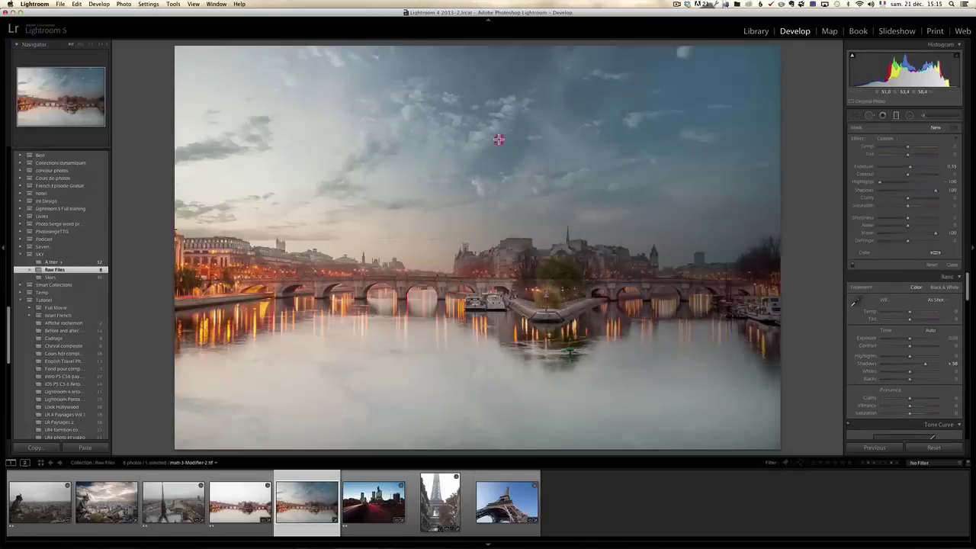
{"action": "left_click_drag", "start_coordinate": [497, 140], "coordinate": [491, 356]}
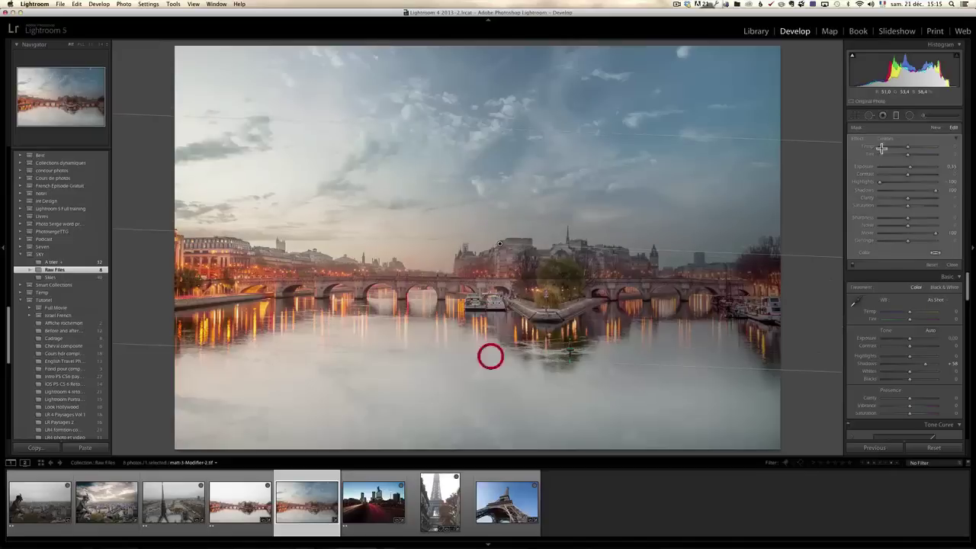
{"action": "left_click", "coordinate": [858, 140], "text": "alt"}
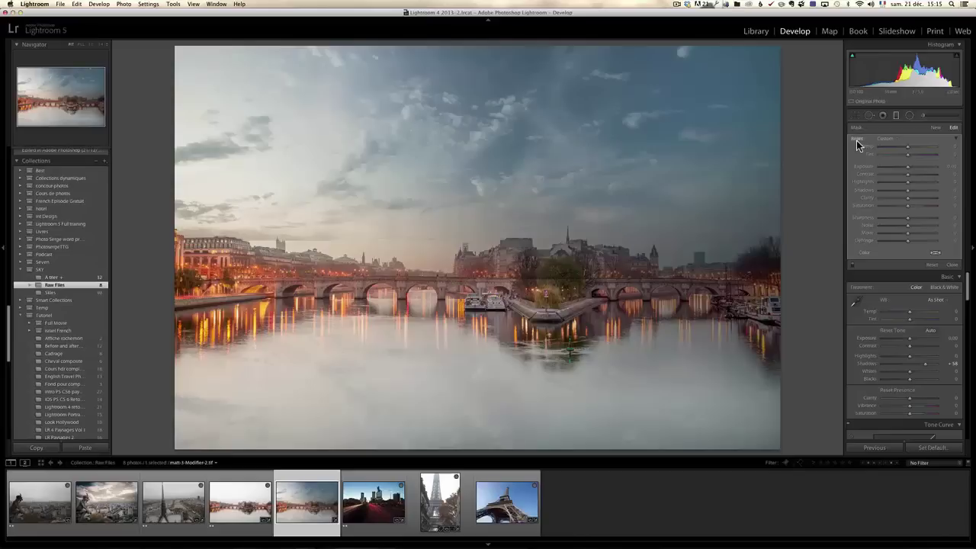
{"action": "mouse_move", "coordinate": [907, 171]}
{"action": "left_mouse_down"}
{"action": "mouse_move", "coordinate": [903, 146]}
{"action": "mouse_move", "coordinate": [903, 167]}
{"action": "left_mouse_up"}
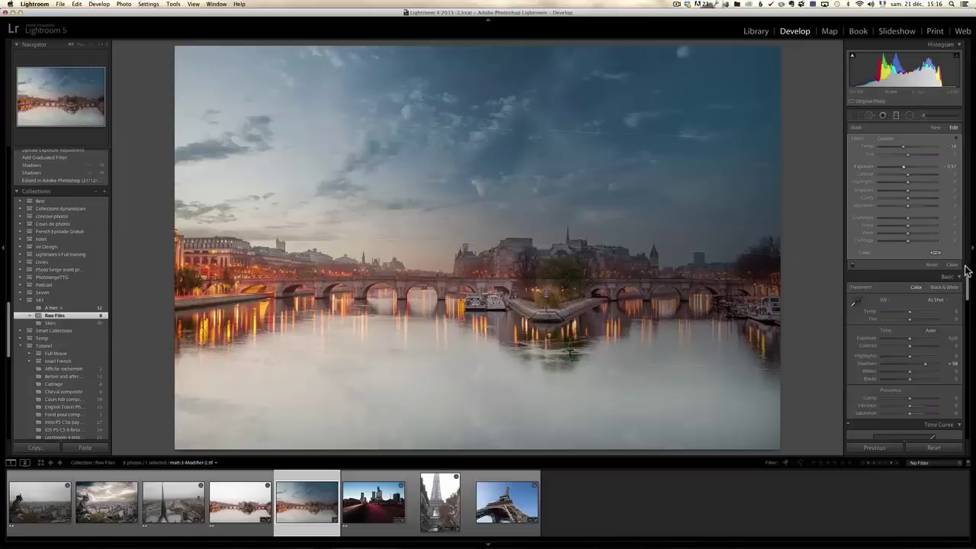
Add a second graduated filter with the same settings upward from the lower water to the bridge, and close the filter.
{"action": "left_click_drag", "start_coordinate": [422, 430], "coordinate": [432, 267]}
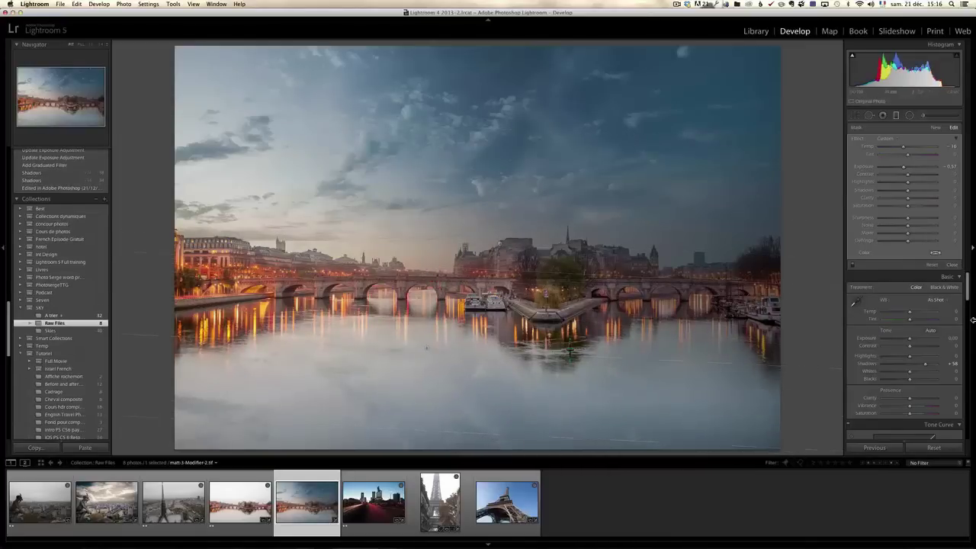
{"action": "left_click", "coordinate": [950, 265]}
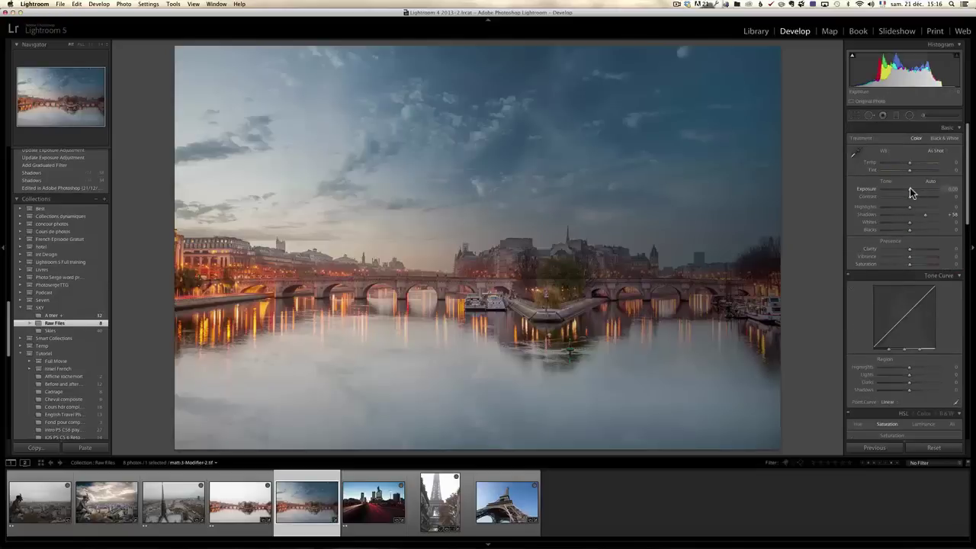
Set the composite's overall Exposure to -0.15 and Contrast to +23.
{"action": "left_click_drag", "start_coordinate": [910, 188], "coordinate": [908, 188]}
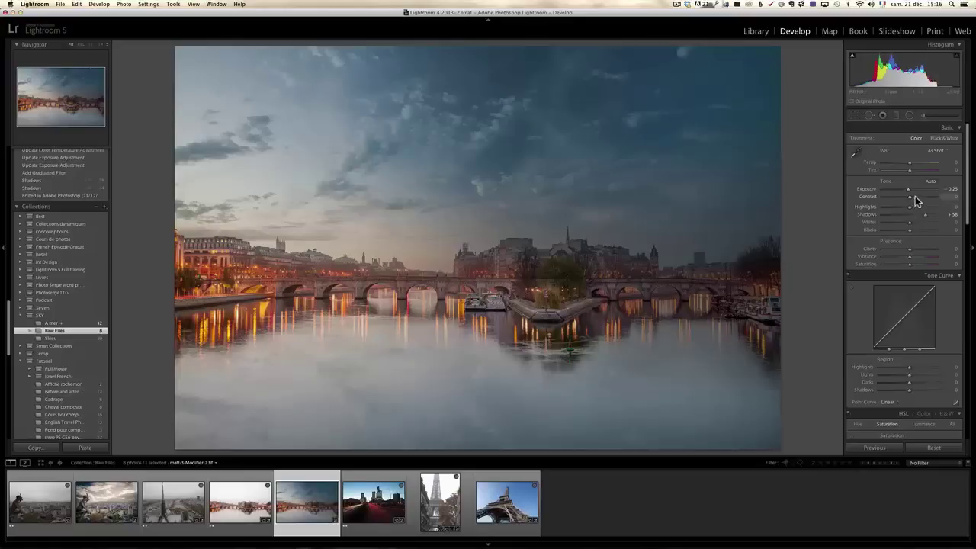
{"action": "left_click", "coordinate": [915, 196]}
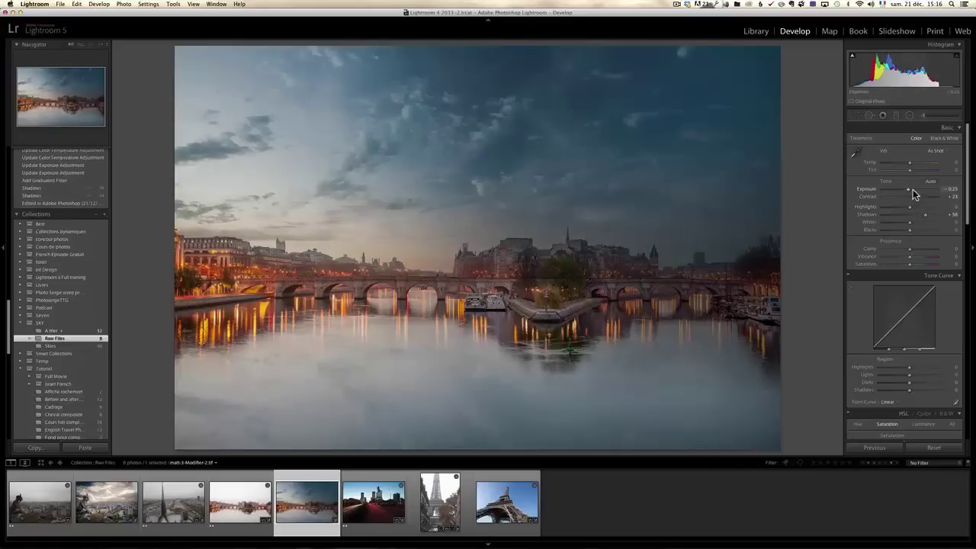
{"action": "left_click_drag", "start_coordinate": [908, 188], "coordinate": [909, 188]}
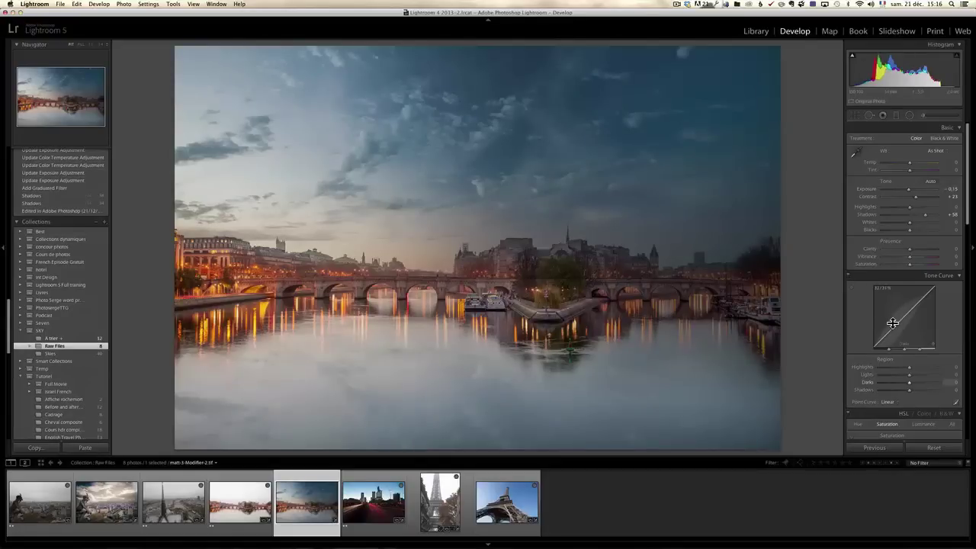
Reset the original matt-3.dng to its unedited state and reselect the composite to compare them.
{"action": "left_click", "coordinate": [226, 501]}
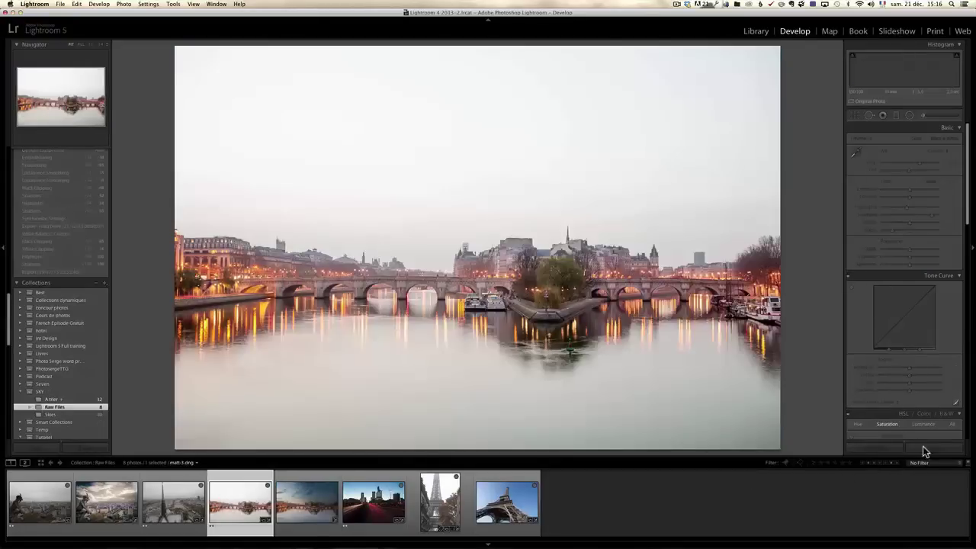
{"action": "left_click", "coordinate": [923, 447]}
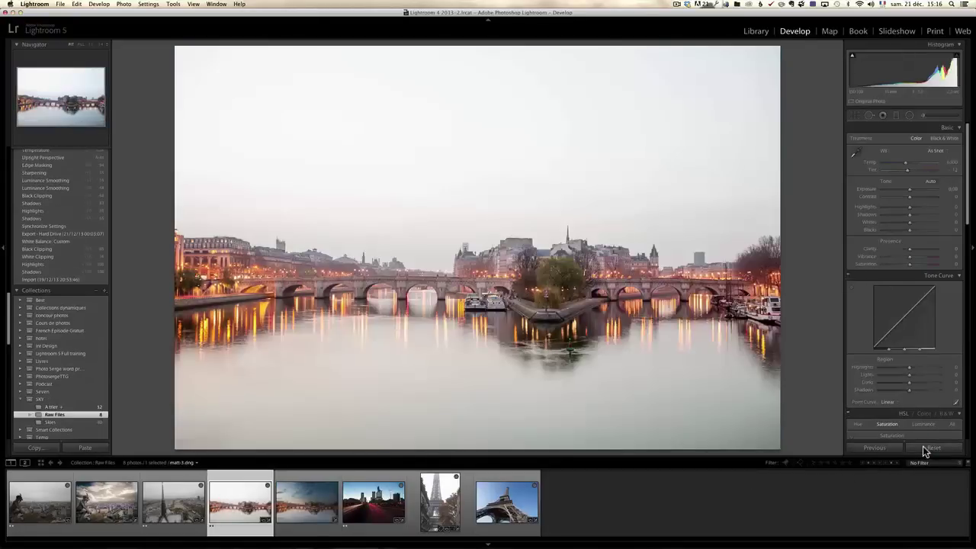
{"action": "left_click", "coordinate": [314, 487]}
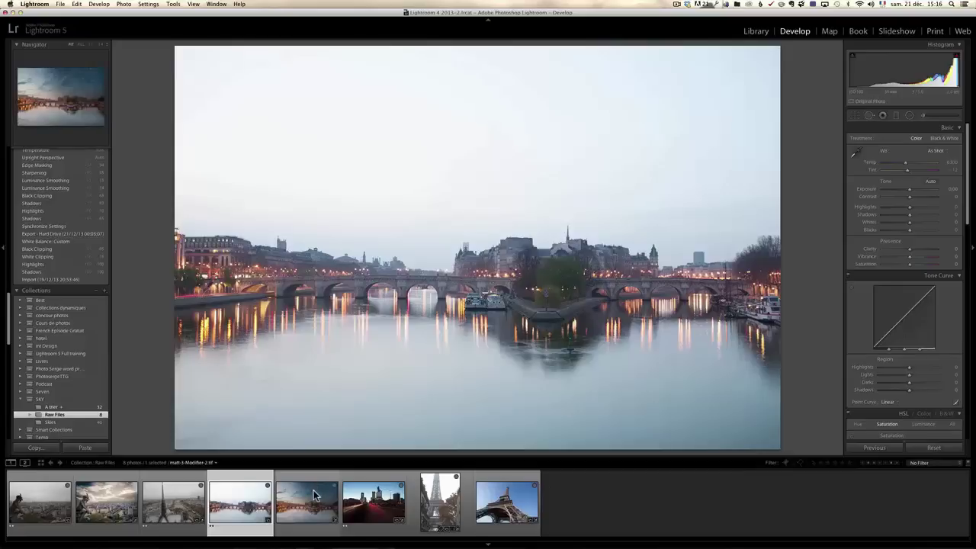